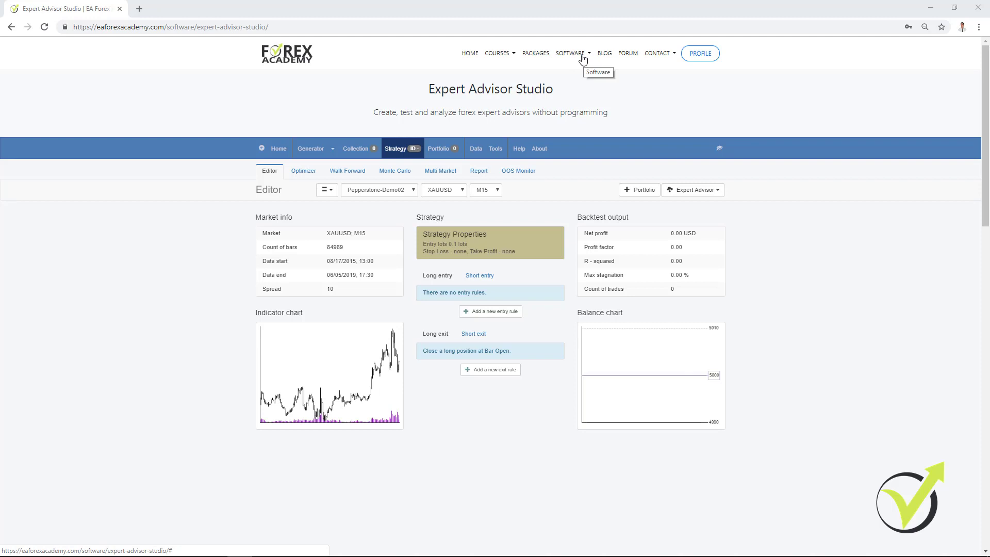
Log out of the account and sign back in with the saved credentials
{"action": "left_click", "coordinate": [278, 148]}
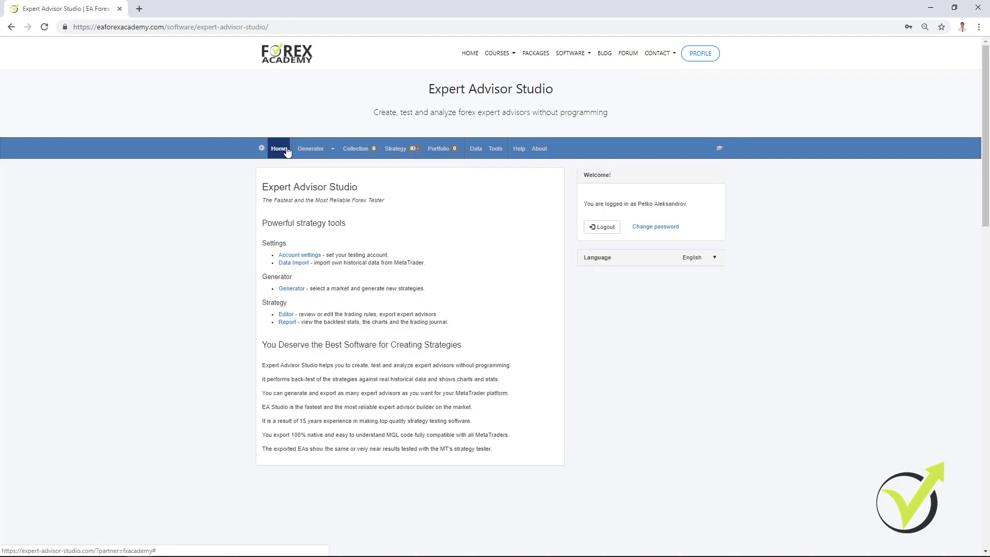
{"action": "left_click", "coordinate": [615, 230]}
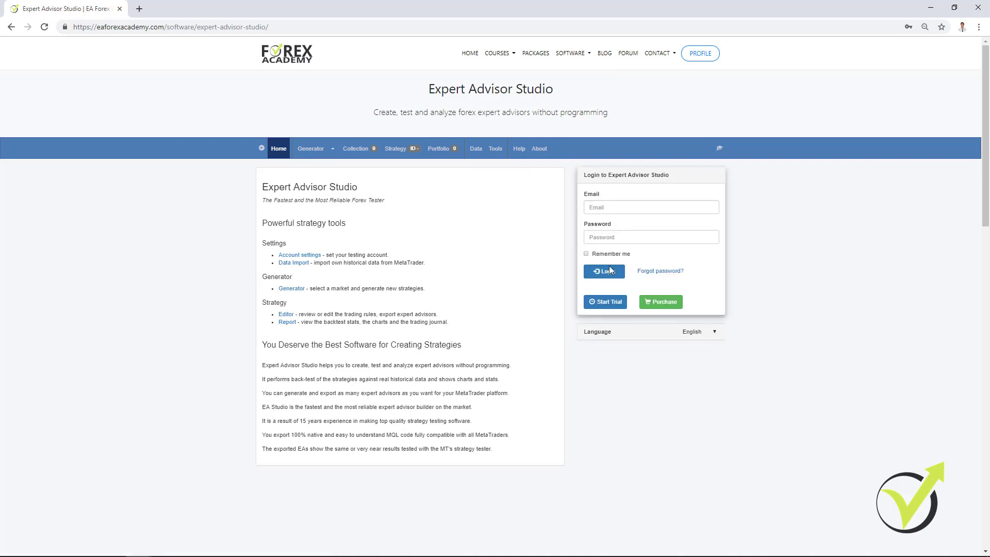
{"action": "left_click", "coordinate": [603, 211]}
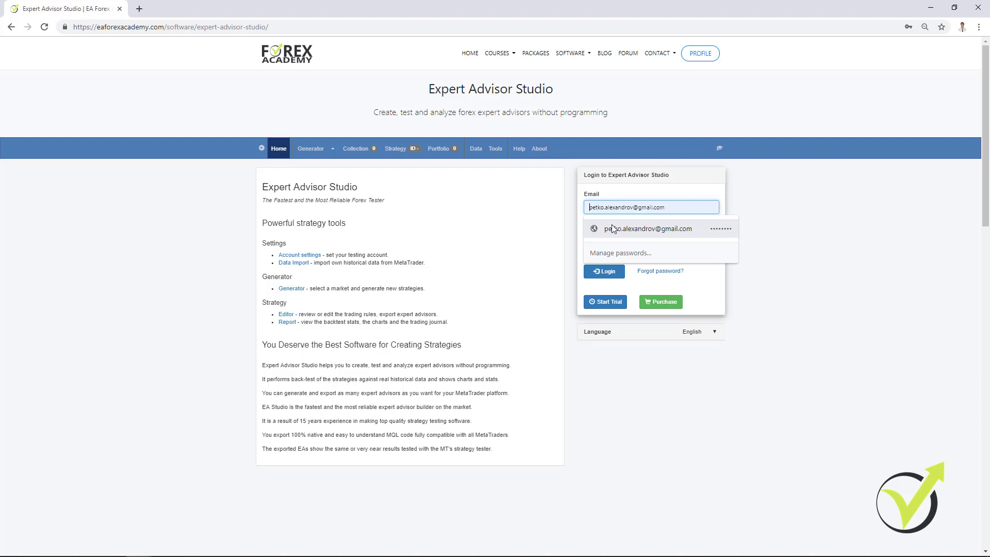
{"action": "left_click", "coordinate": [612, 228]}
{"action": "left_click", "coordinate": [614, 276]}
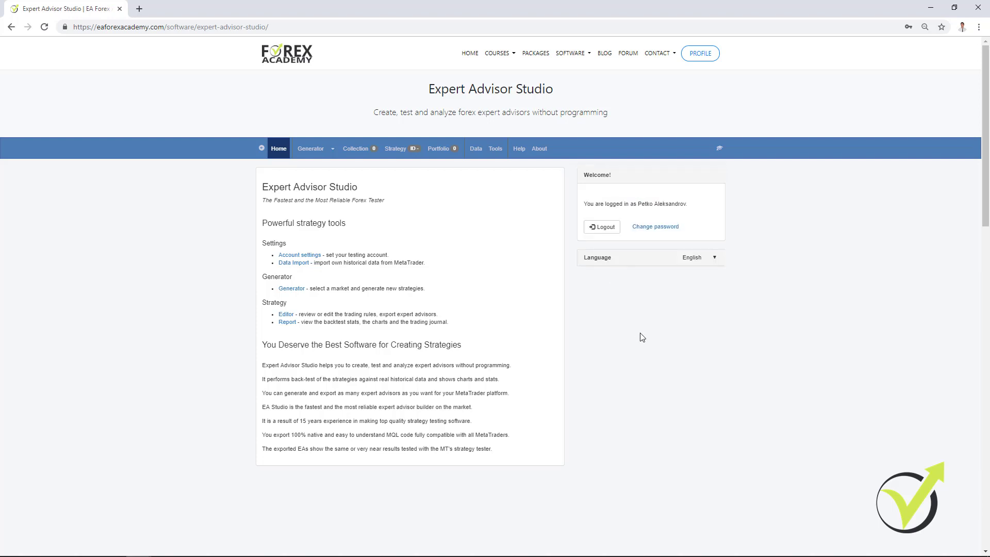
Return to the XAUUSD M15 Strategy Editor, dismissing the Expert Advisor export menu
{"action": "left_click", "coordinate": [407, 151]}
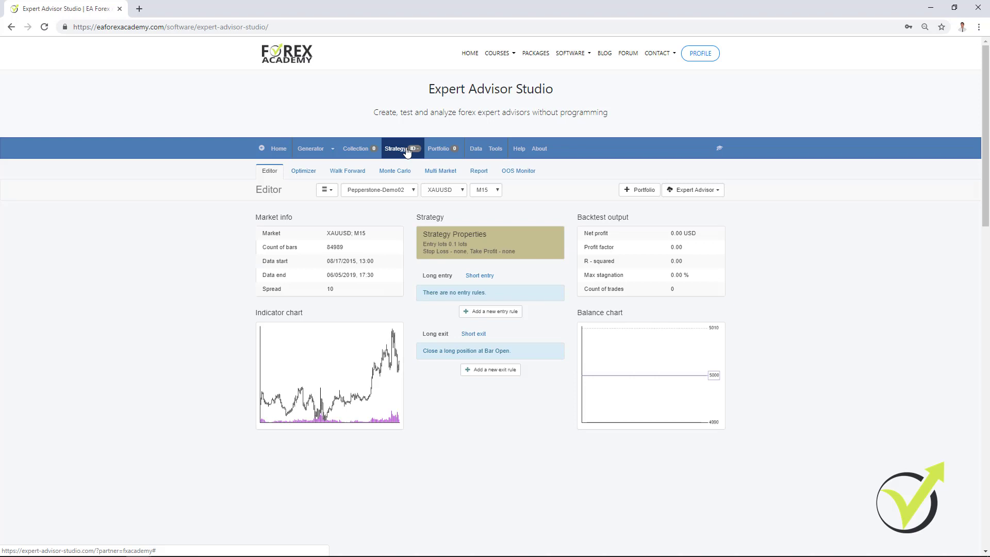
{"action": "left_click", "coordinate": [715, 191]}
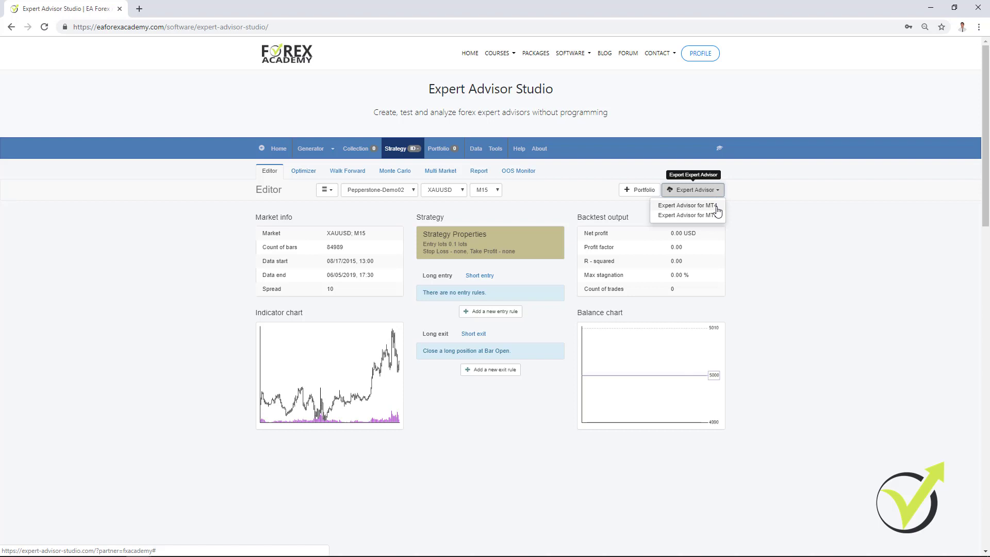
{"action": "left_click", "coordinate": [756, 203]}
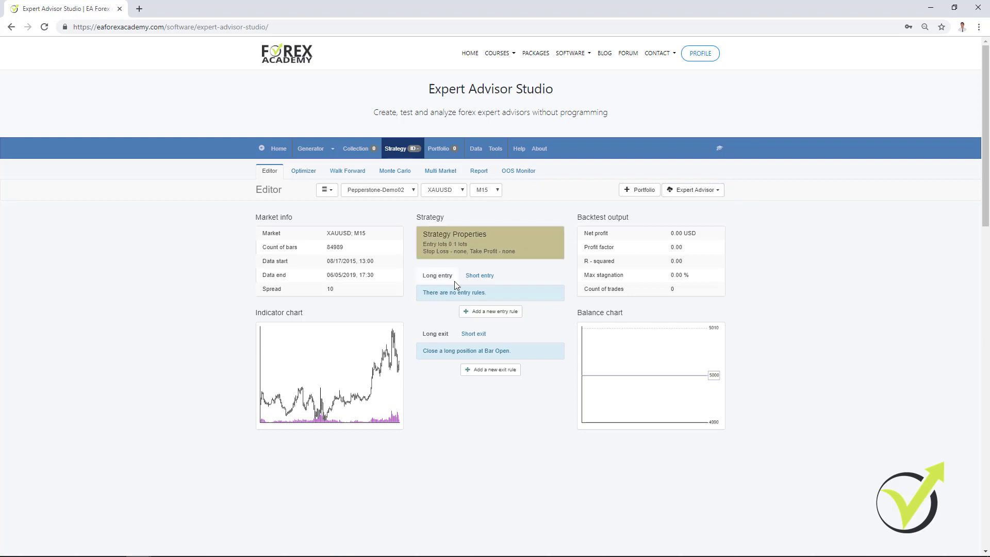
Add an Alligator 'The Jaws rises' long entry rule, backtesting to -5002.69 USD
{"action": "left_click", "coordinate": [493, 312]}
{"action": "left_click", "coordinate": [329, 239]}
{"action": "scroll", "coordinate": [335, 289], "scroll_direction": "down", "scroll_amount": 5}
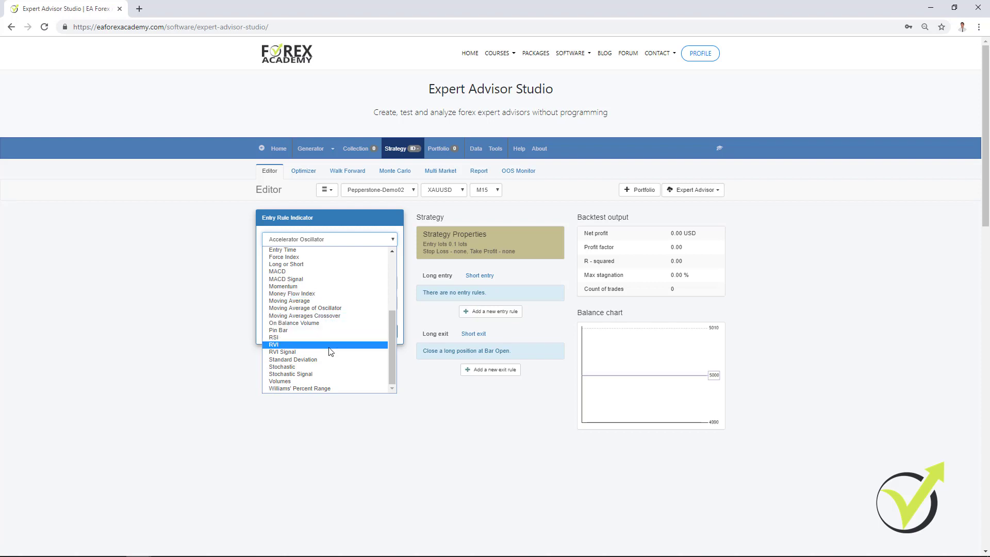
{"action": "scroll", "coordinate": [315, 299], "scroll_direction": "up", "scroll_amount": 5}
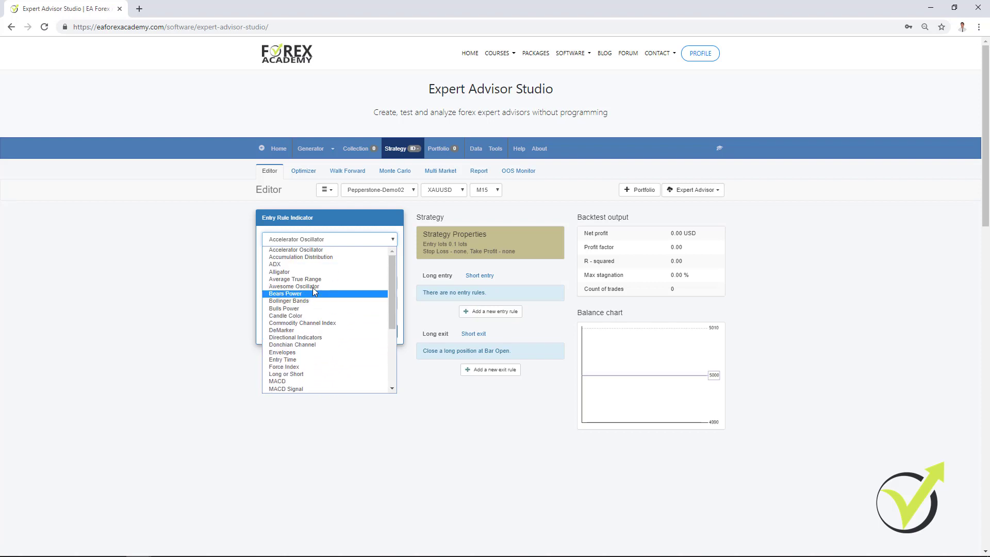
{"action": "left_click", "coordinate": [314, 273]}
{"action": "left_click", "coordinate": [299, 283]}
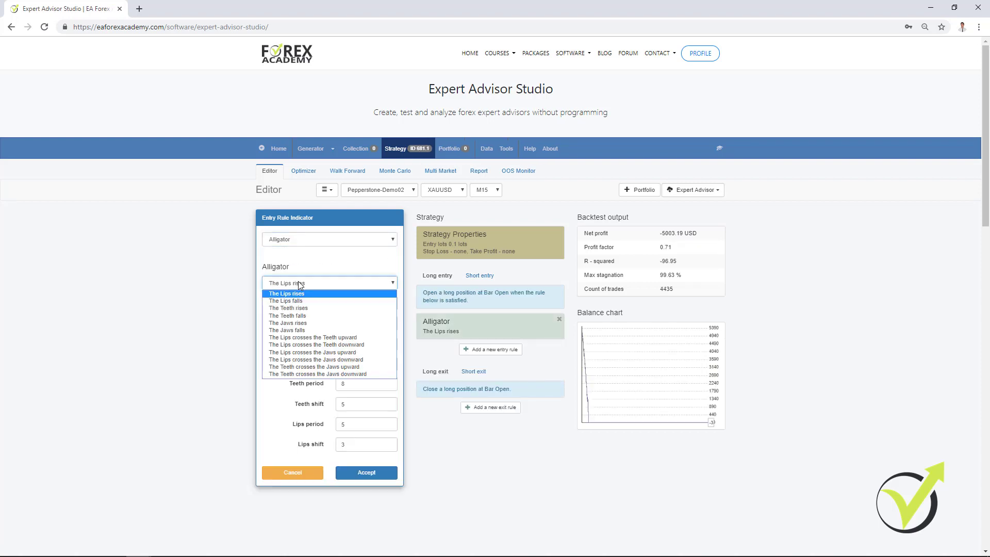
{"action": "left_click", "coordinate": [313, 323]}
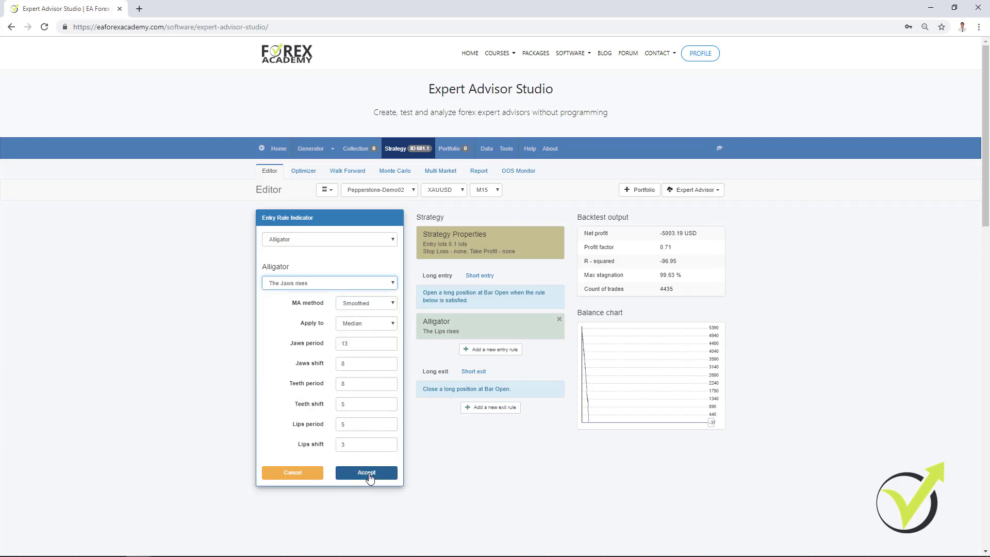
{"action": "left_click", "coordinate": [367, 473]}
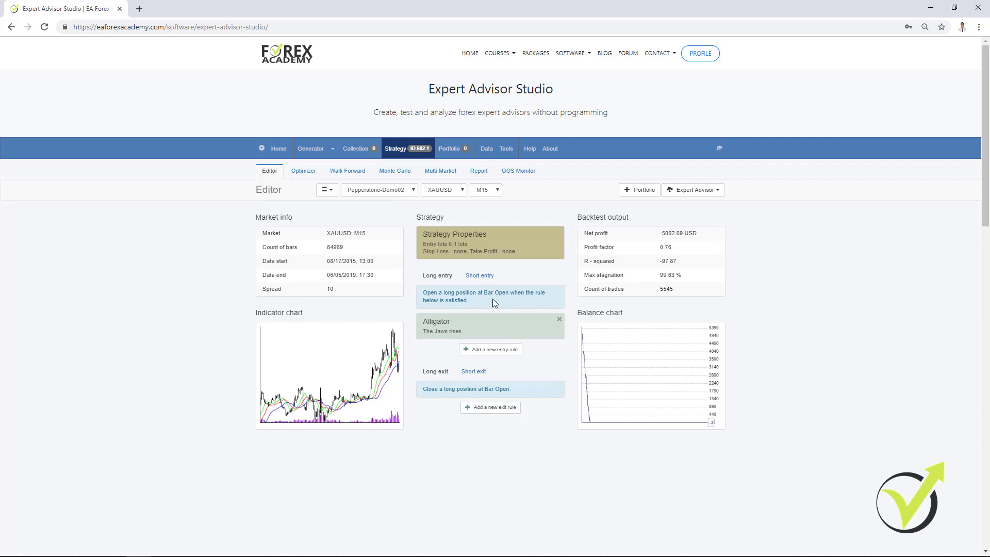
Add a Bollinger Bands exit: bar opens above Upper Band after opening below it
{"action": "left_click", "coordinate": [482, 407]}
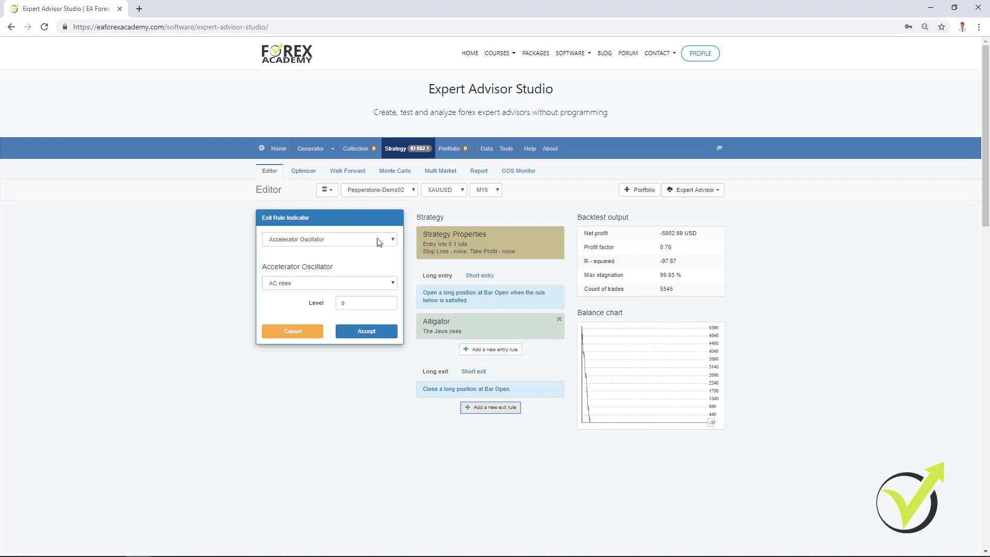
{"action": "left_click", "coordinate": [379, 242]}
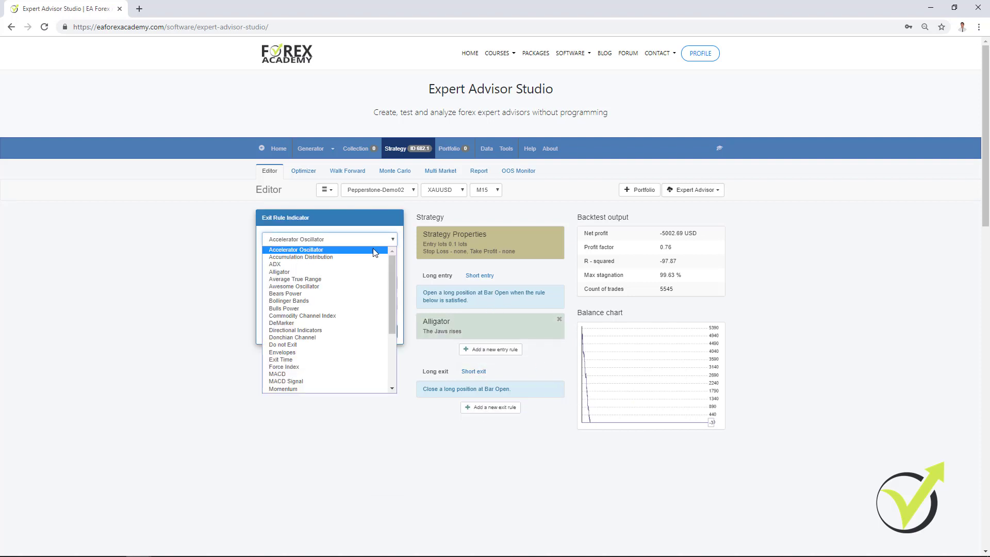
{"action": "left_click", "coordinate": [364, 304]}
{"action": "left_click", "coordinate": [324, 286]}
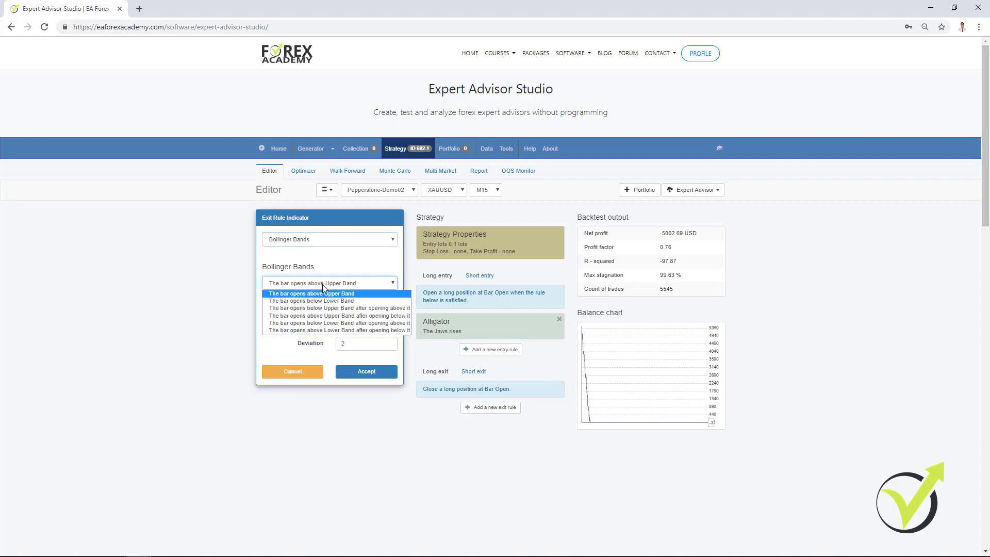
{"action": "left_click", "coordinate": [336, 315]}
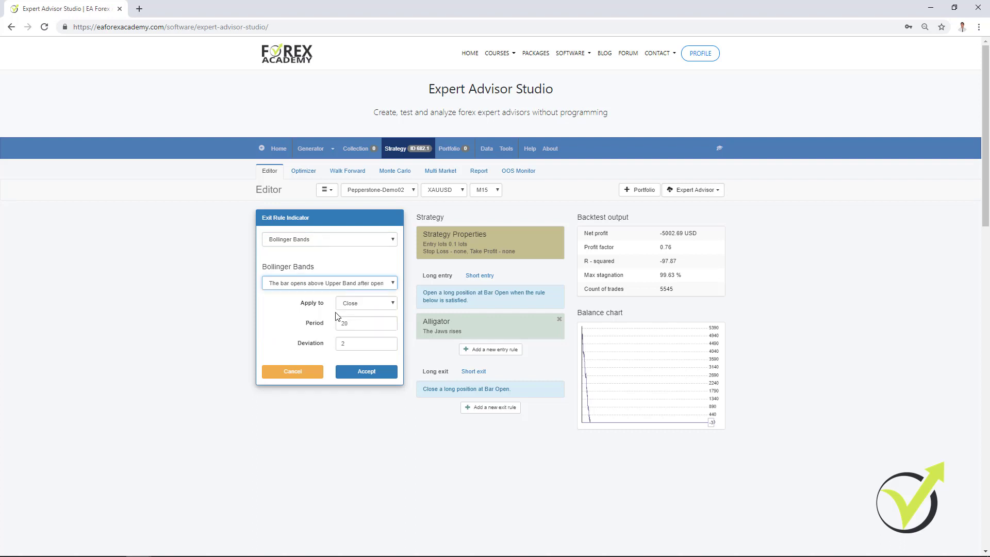
{"action": "left_click", "coordinate": [367, 373]}
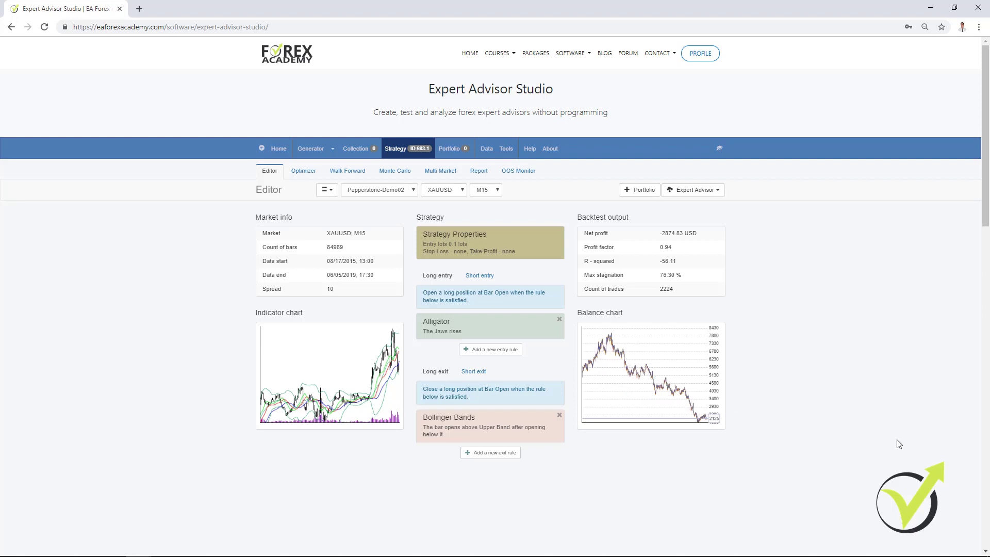
Enter a 990-pip stop loss in Strategy Properties and apply it
{"action": "left_click", "coordinate": [472, 252]}
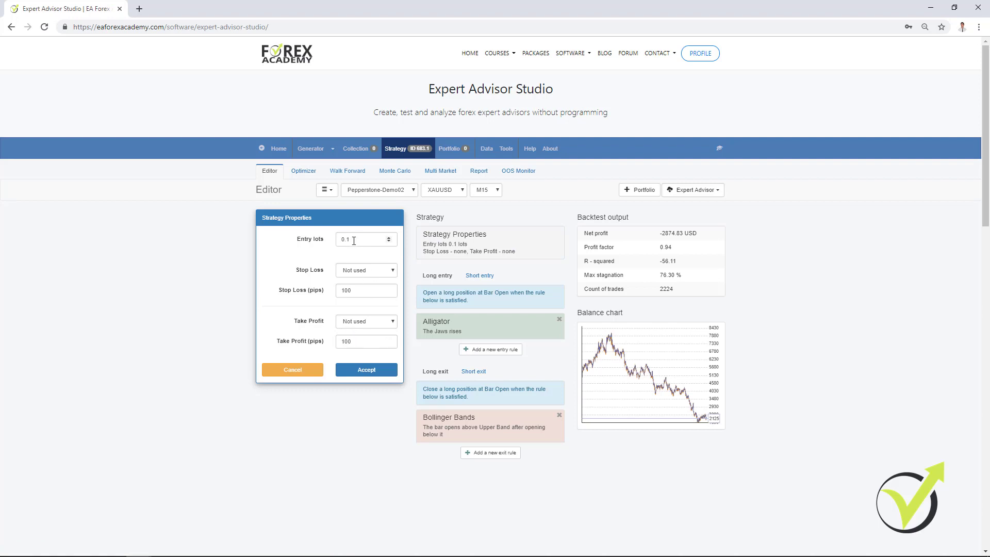
{"action": "left_click", "coordinate": [354, 288]}
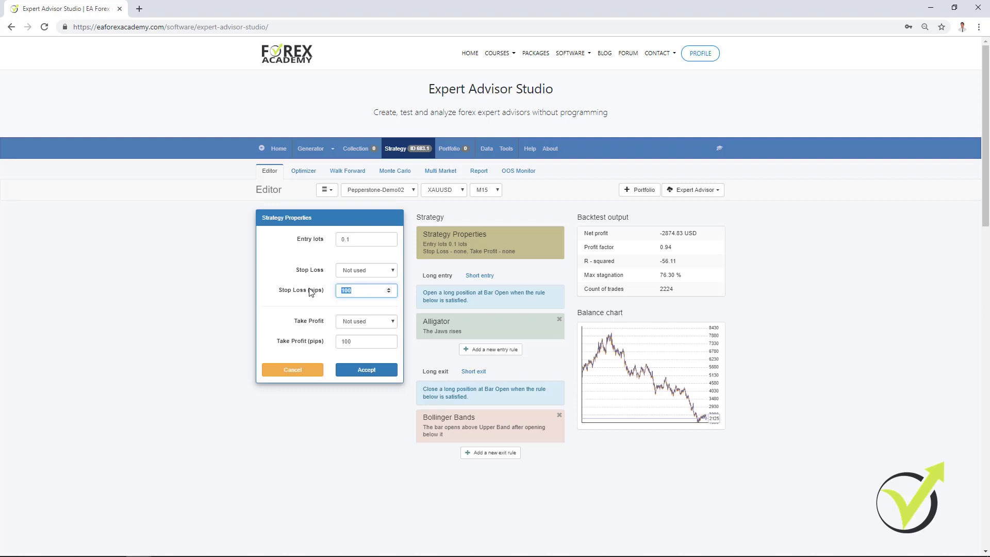
{"action": "type", "text": "990"}
{"action": "left_click", "coordinate": [354, 370]}
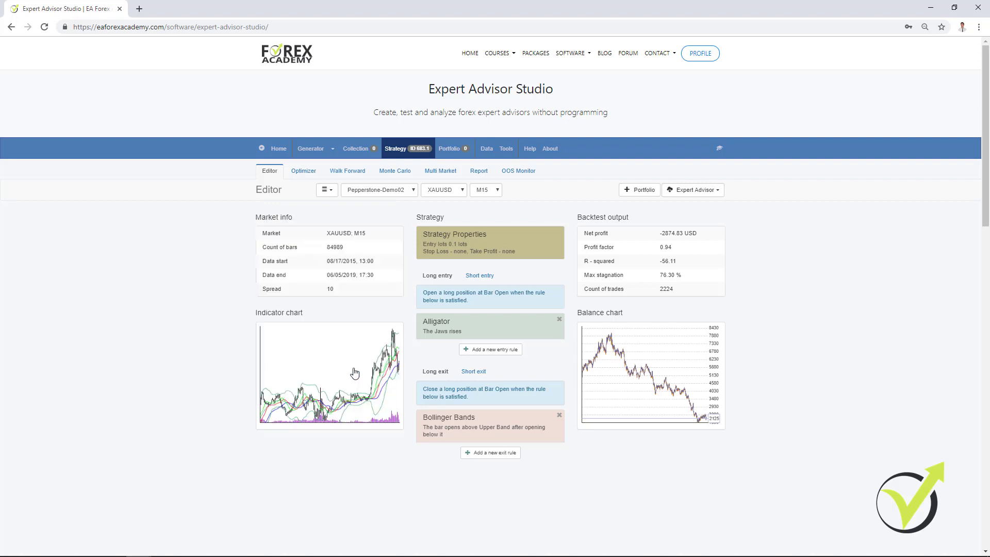
Set take profit to 930 pips and make both stop loss and take profit Fixed
{"action": "left_click", "coordinate": [467, 247]}
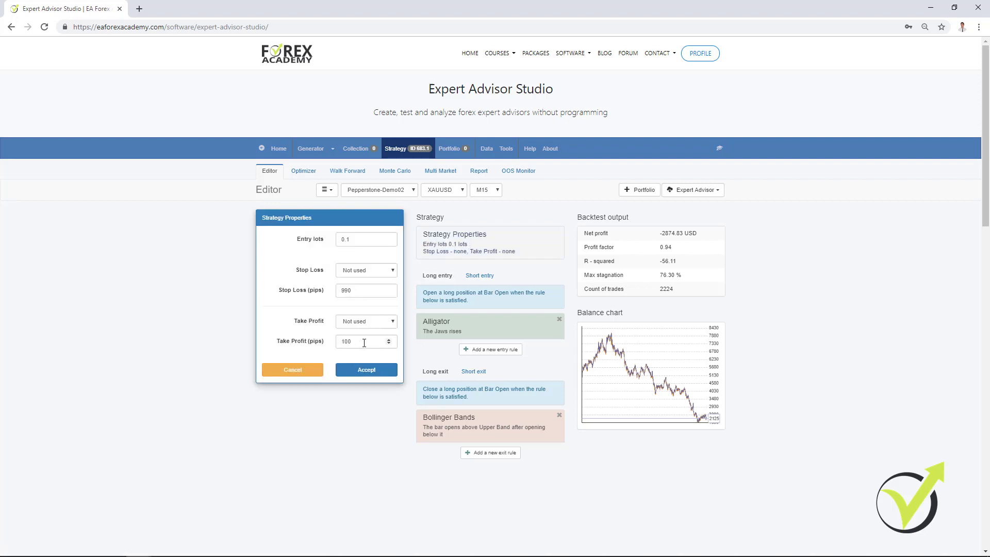
{"action": "left_click_drag", "start_coordinate": [356, 341], "coordinate": [307, 344]}
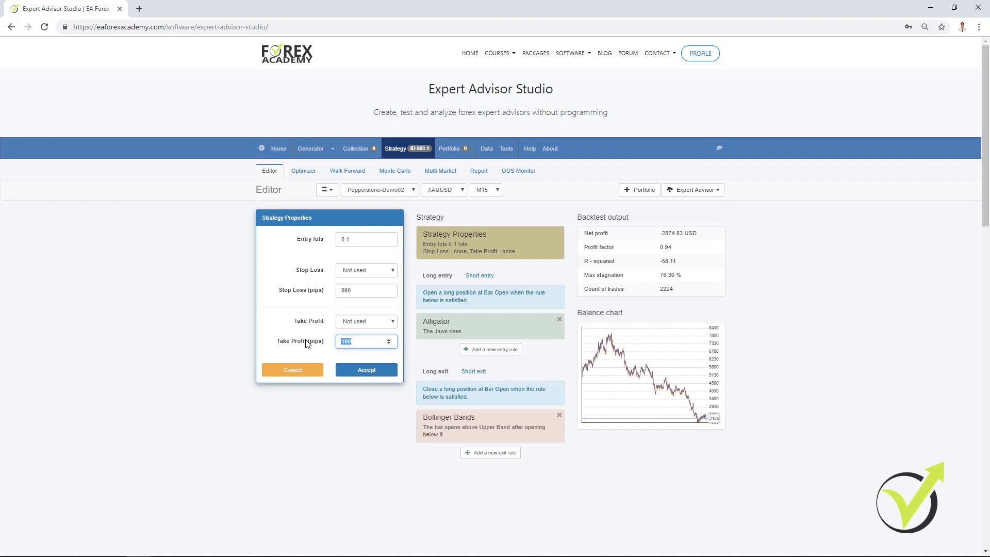
{"action": "type", "text": "930"}
{"action": "left_click", "coordinate": [373, 270]}
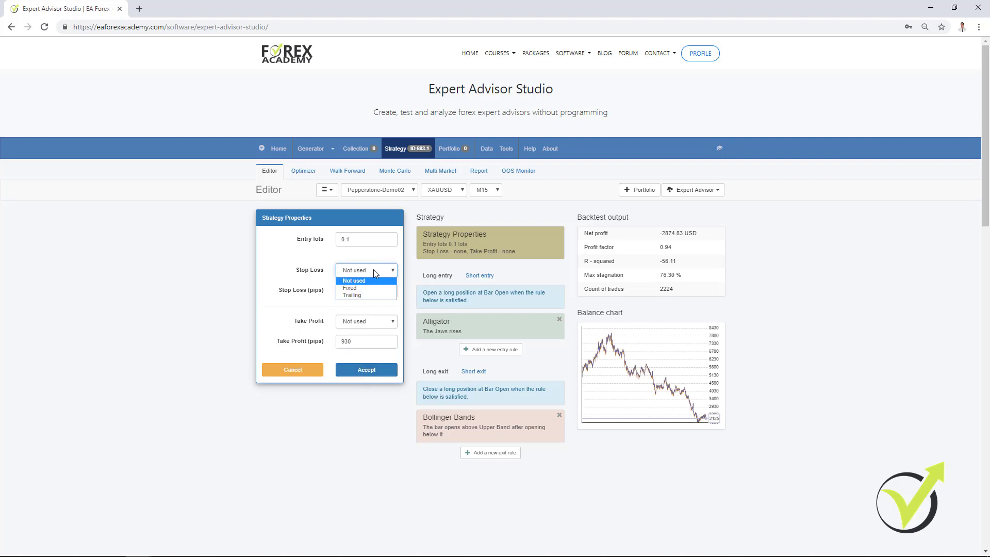
{"action": "left_click", "coordinate": [368, 287]}
{"action": "left_click", "coordinate": [366, 322]}
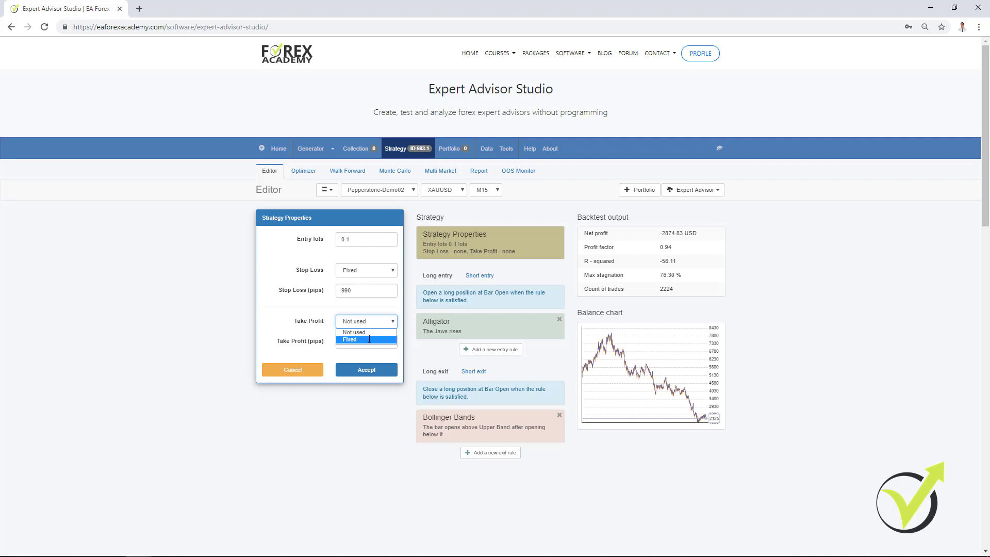
{"action": "left_click", "coordinate": [369, 339]}
{"action": "left_click", "coordinate": [366, 370]}
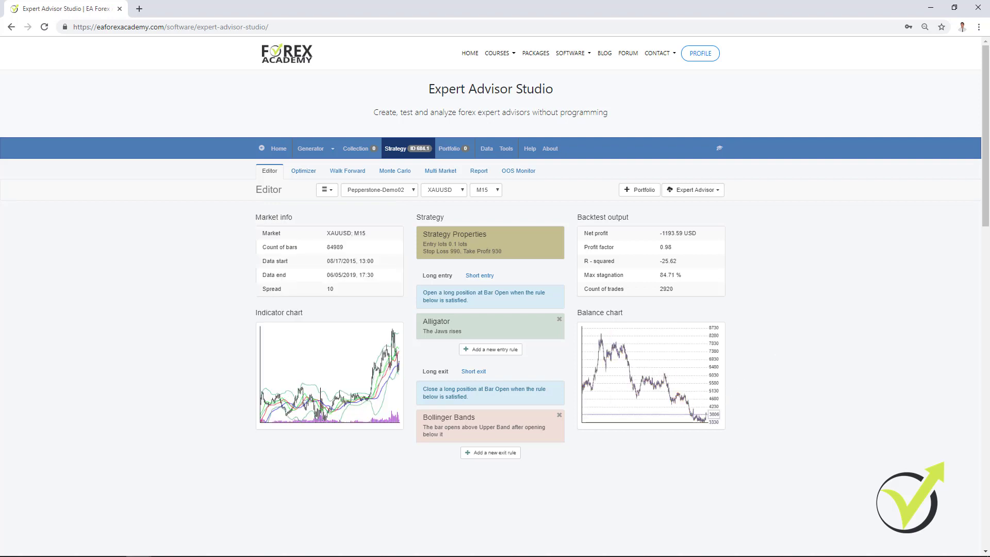
Set the Alligator entry to Jaws 31/15, Teeth 15/3 and Lips 3/1
{"action": "left_click", "coordinate": [460, 330]}
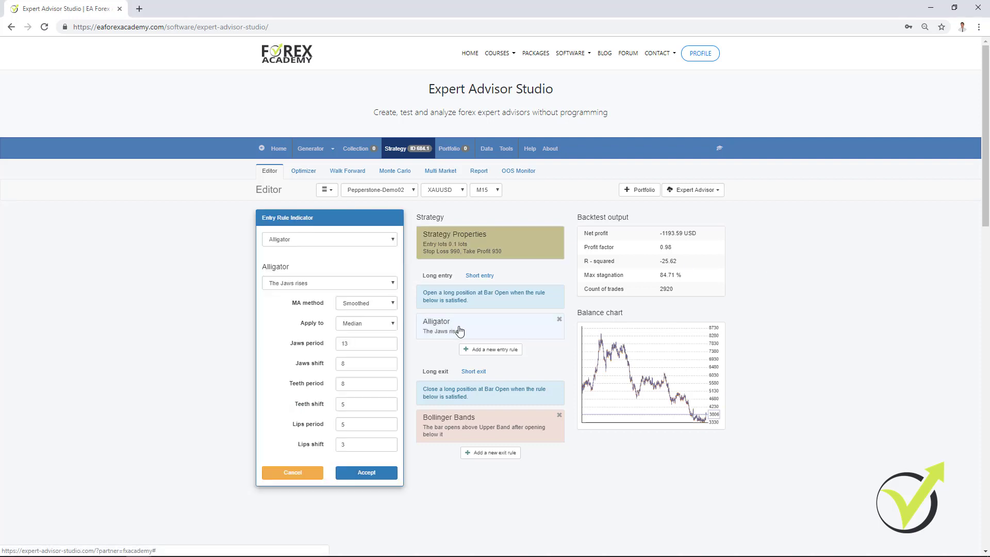
{"action": "double_click", "coordinate": [358, 344]}
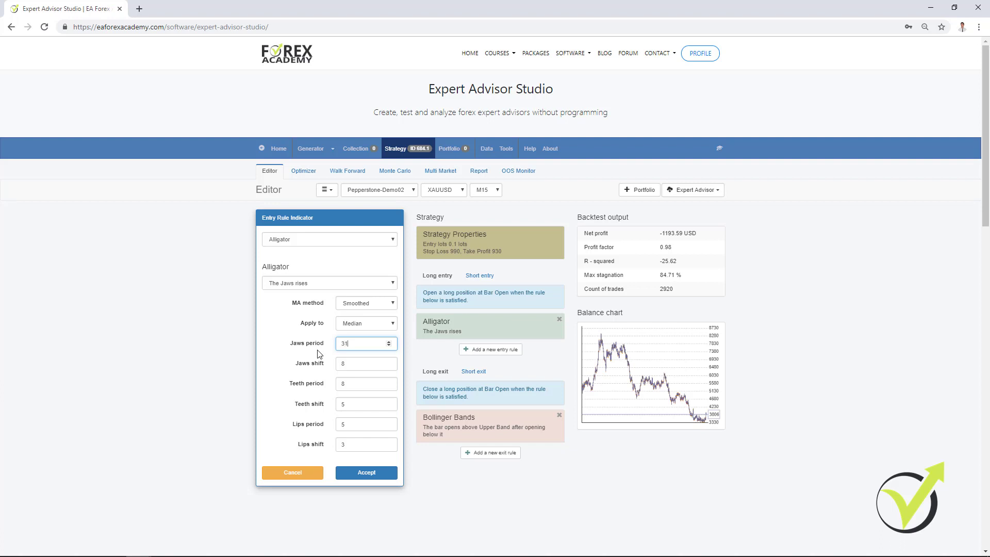
{"action": "key", "text": "Tab"}
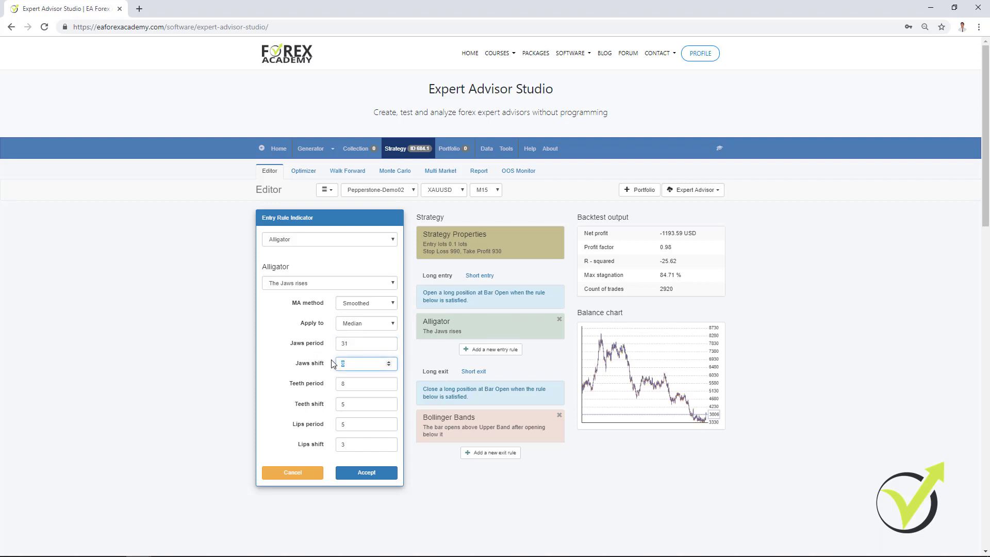
{"action": "key", "text": "Tab"}
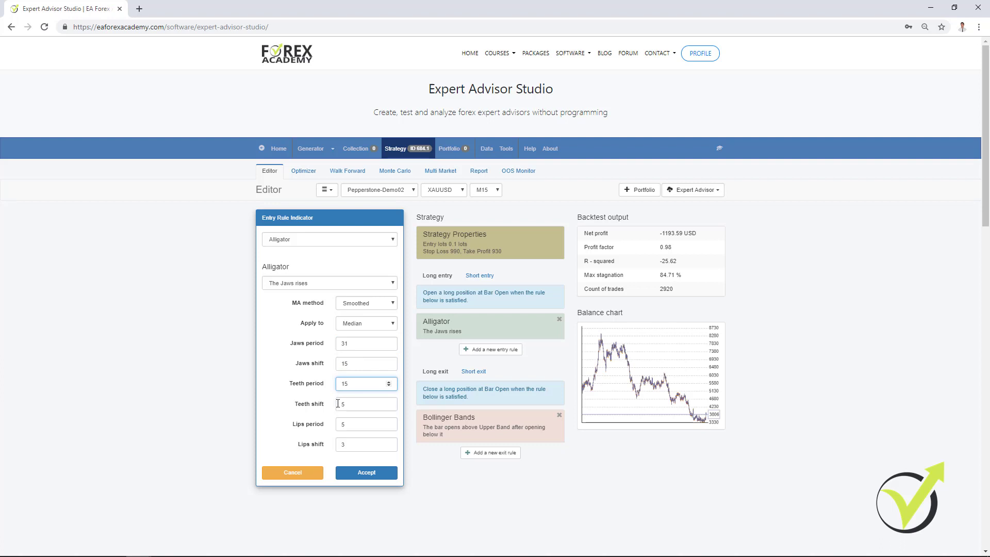
{"action": "key", "text": "Tab"}
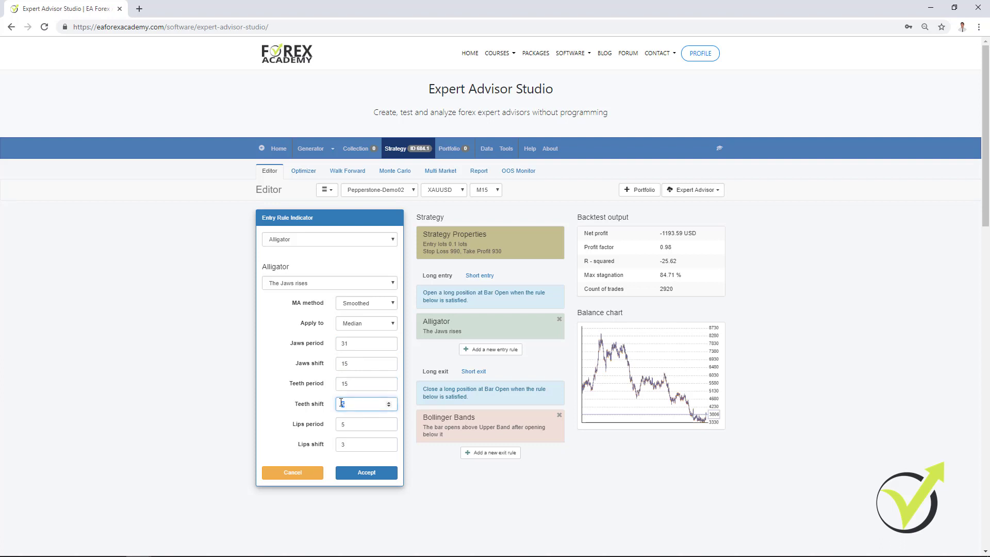
{"action": "key", "text": "Tab"}
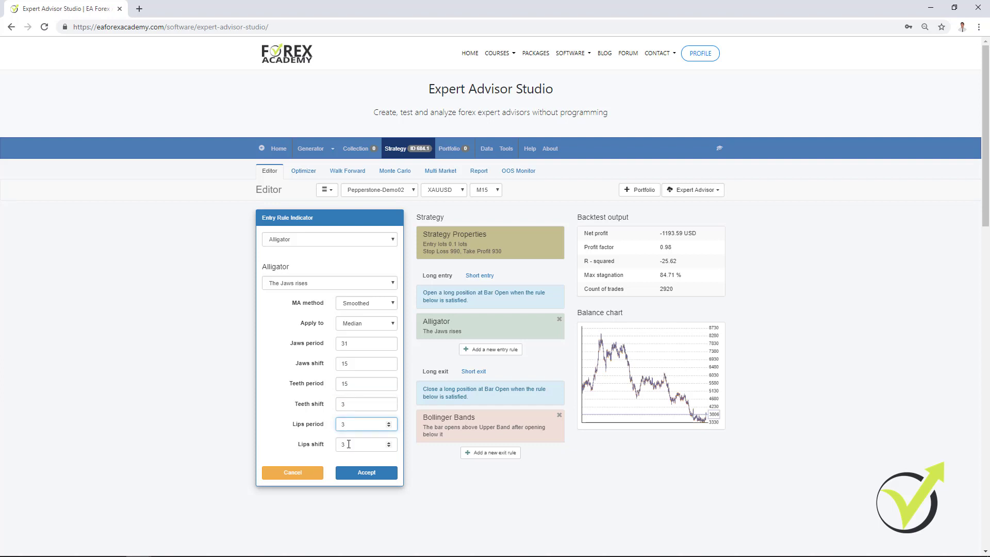
{"action": "key", "text": "Tab"}
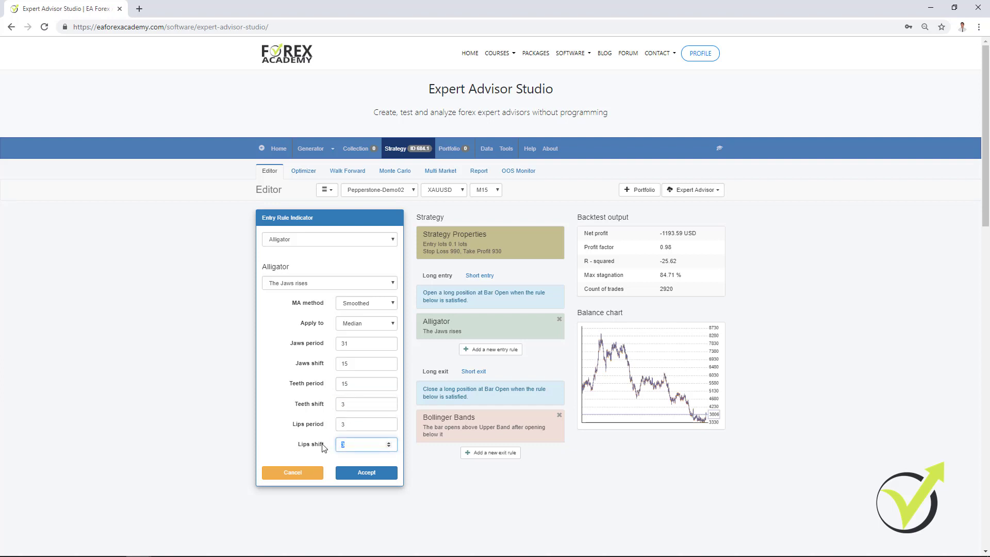
{"action": "left_click", "coordinate": [365, 472]}
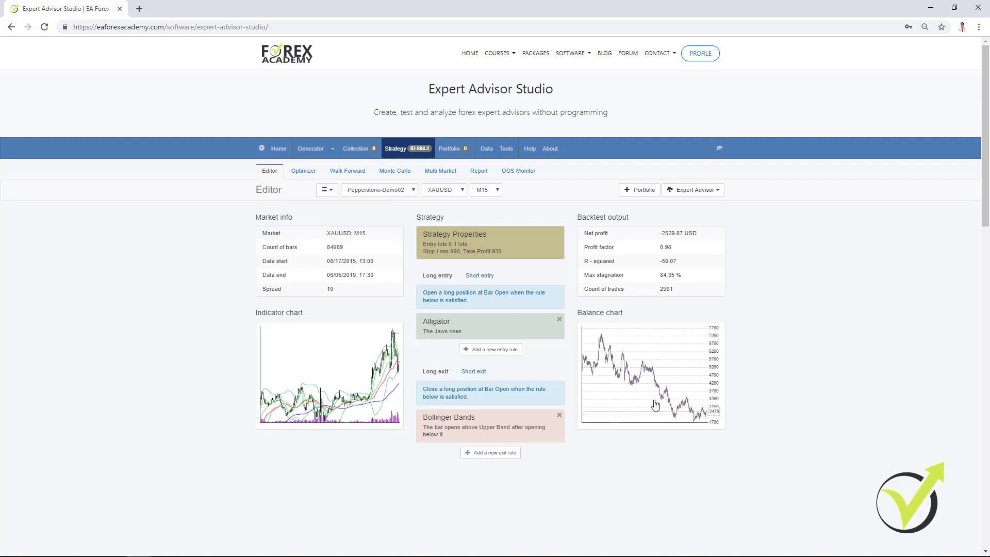
Set the Bollinger Bands exit to period 37 and deviation 3.62
{"action": "left_click", "coordinate": [467, 426]}
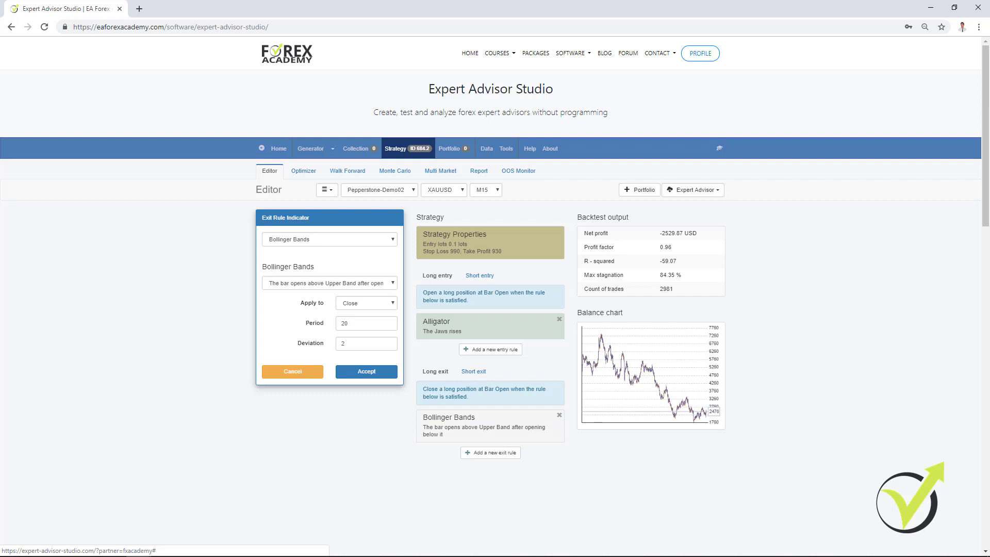
{"action": "double_click", "coordinate": [353, 325]}
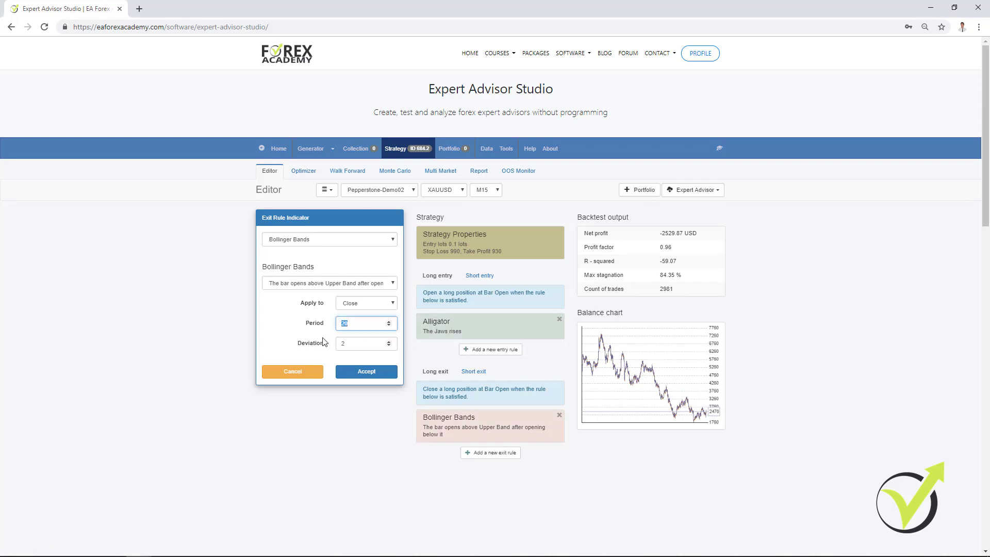
{"action": "type", "text": "37"}
{"action": "double_click", "coordinate": [349, 343]}
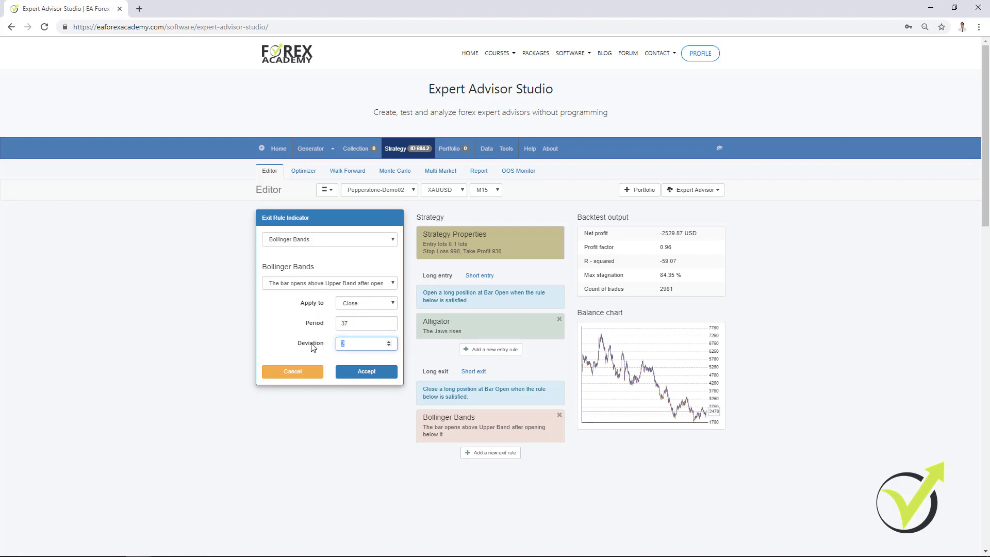
{"action": "type", "text": "3.62"}
{"action": "left_click", "coordinate": [359, 372]}
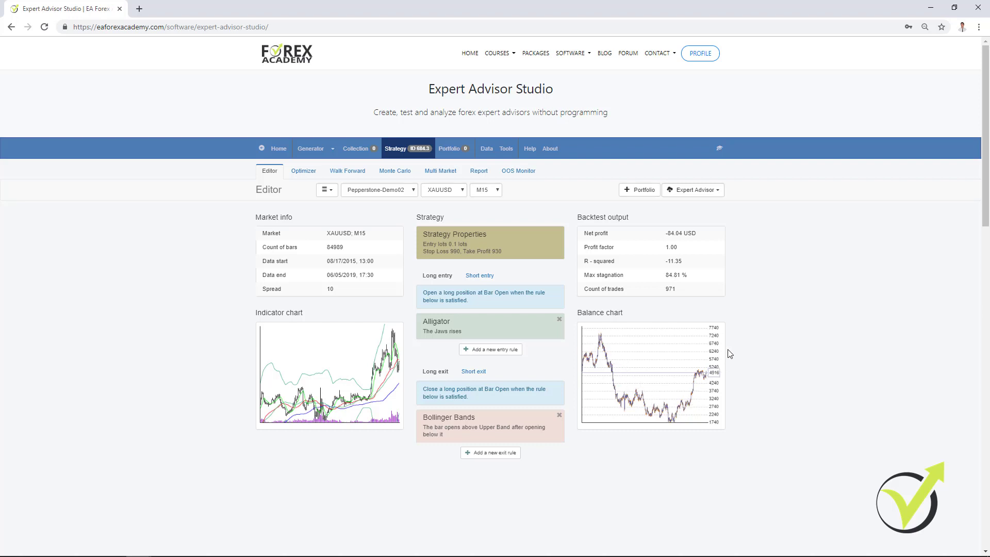
Switch the Alligator entry condition to 'The Teeth rises' and highlight the 983-trade count
{"action": "left_click", "coordinate": [461, 331]}
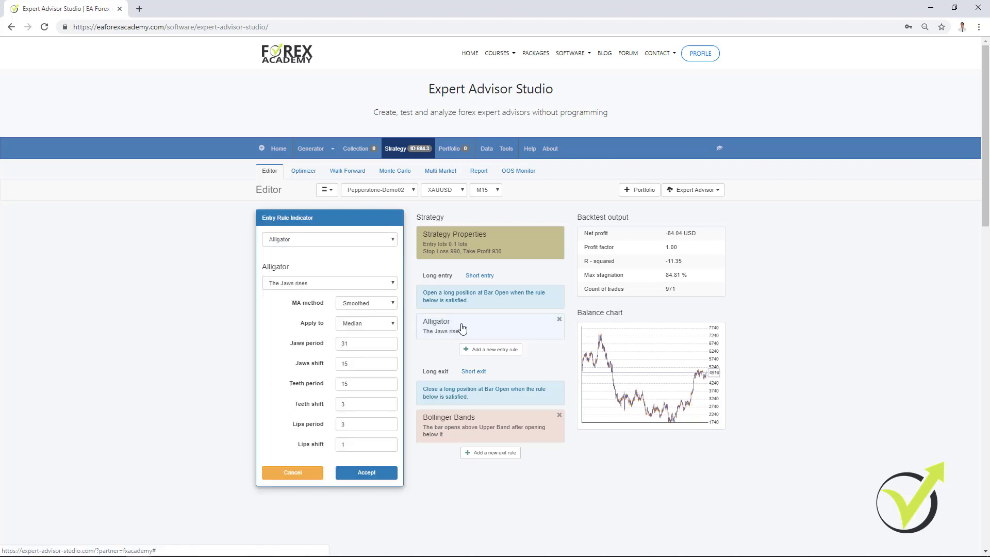
{"action": "left_click", "coordinate": [356, 287]}
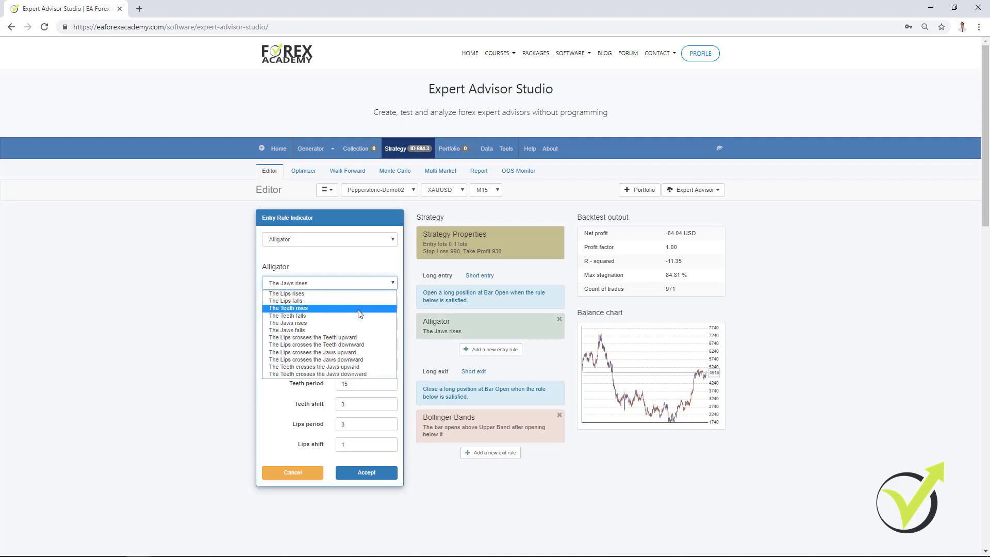
{"action": "left_click", "coordinate": [358, 308]}
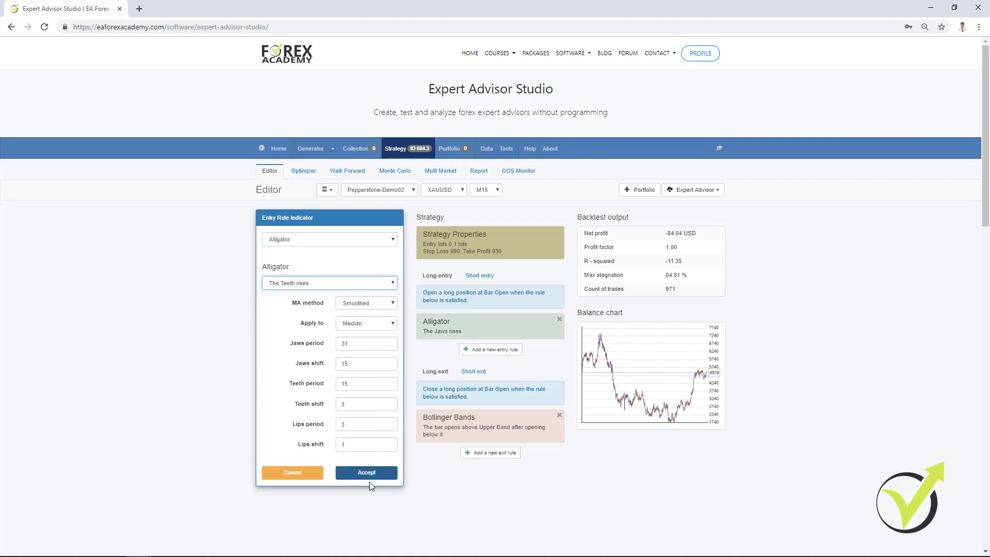
{"action": "left_click", "coordinate": [368, 473]}
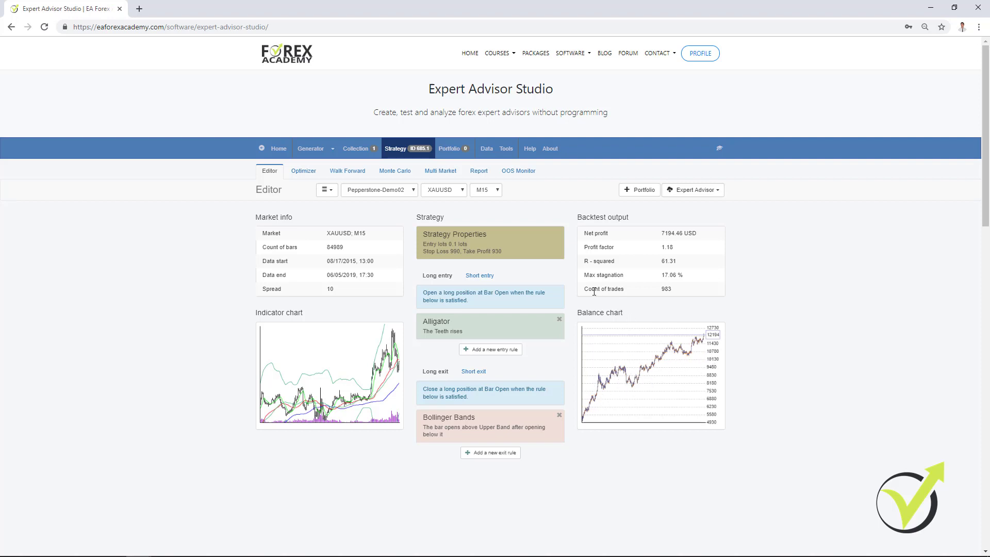
{"action": "left_click_drag", "start_coordinate": [584, 290], "coordinate": [666, 289]}
Clear the trade-count highlight and show the MT4/MT5 Expert Advisor export choices
{"action": "left_click", "coordinate": [733, 306]}
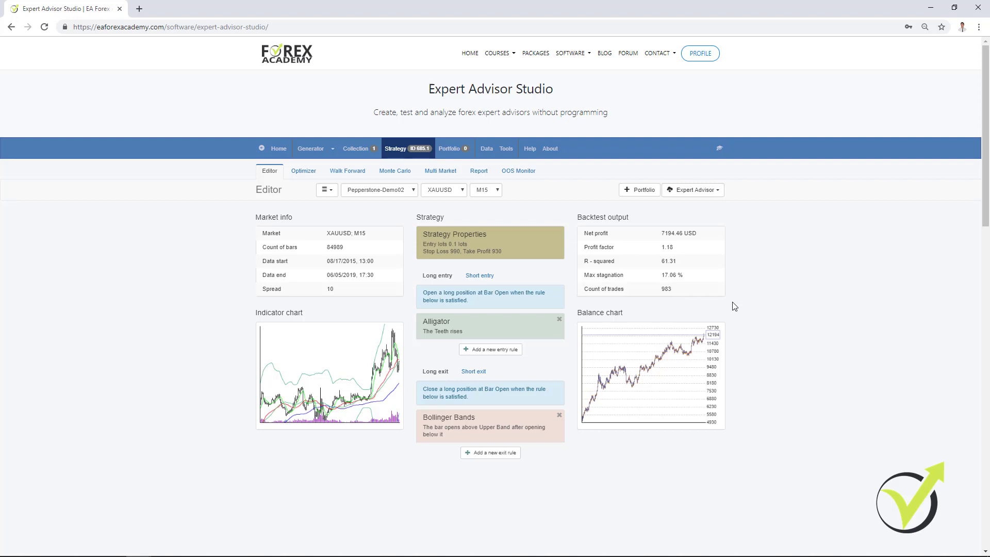
{"action": "left_click", "coordinate": [711, 196]}
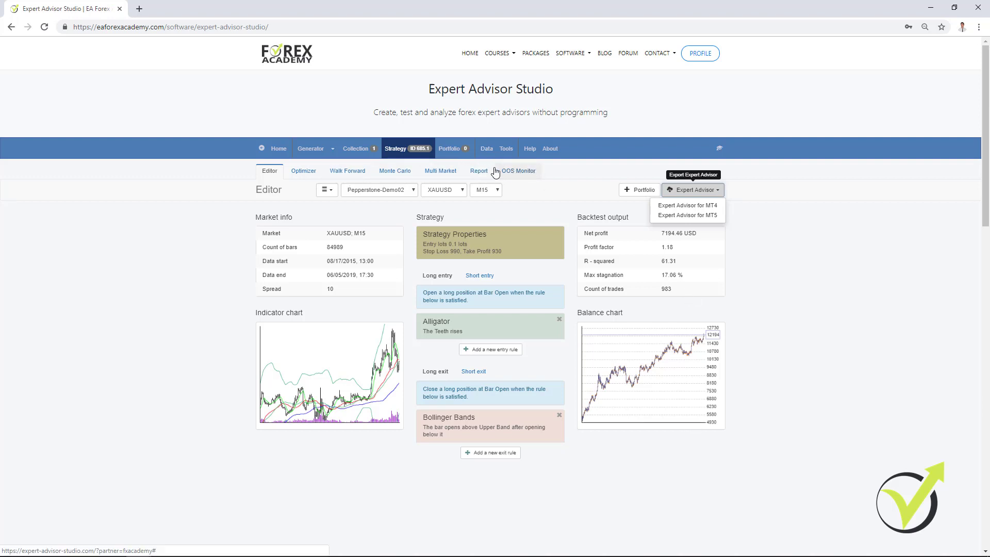
Scroll through the full backtest Report statistics, then go back to the Editor
{"action": "left_click", "coordinate": [479, 171]}
{"action": "scroll", "coordinate": [603, 340], "scroll_direction": "down", "scroll_amount": 4}
{"action": "scroll", "coordinate": [604, 344], "scroll_direction": "down", "scroll_amount": 5}
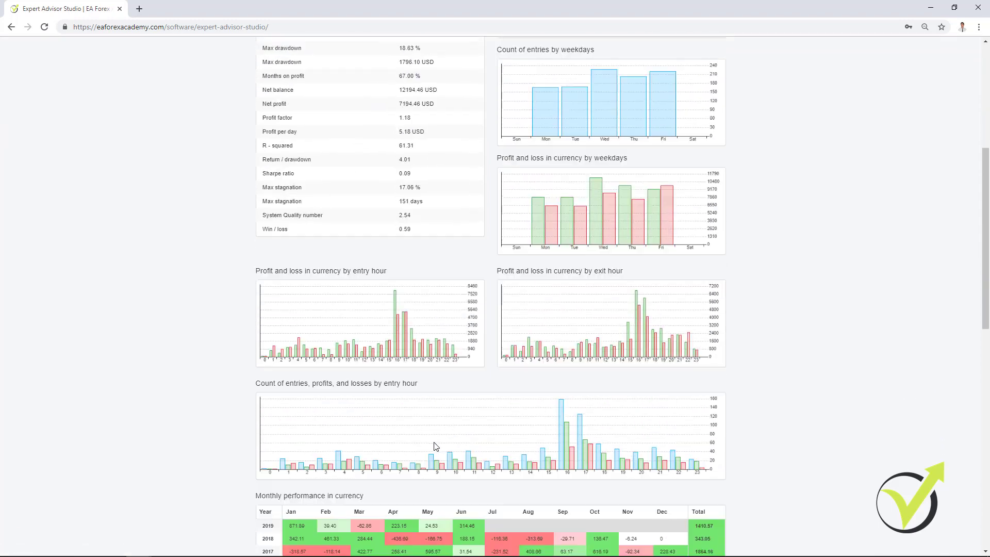
{"action": "scroll", "coordinate": [592, 405], "scroll_direction": "up", "scroll_amount": 9}
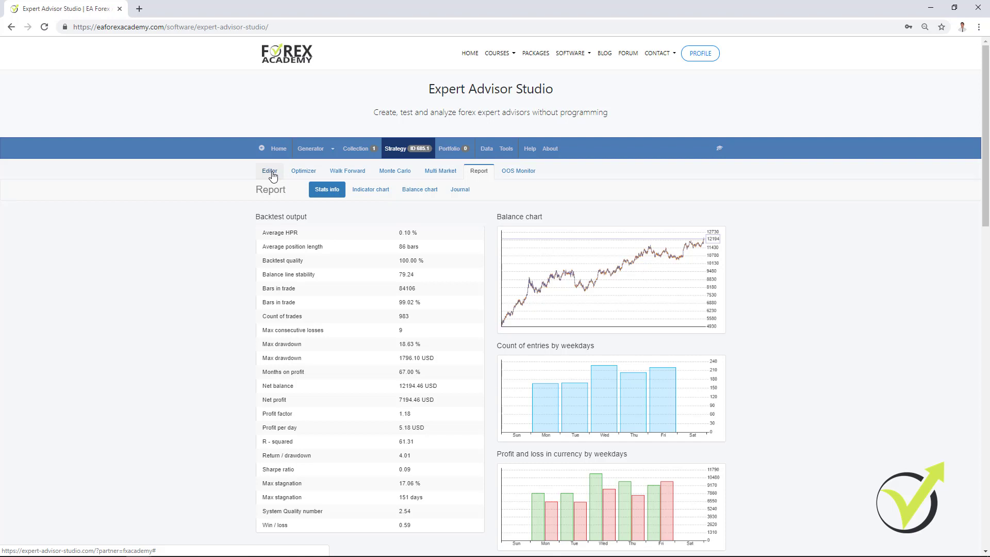
{"action": "left_click", "coordinate": [270, 174]}
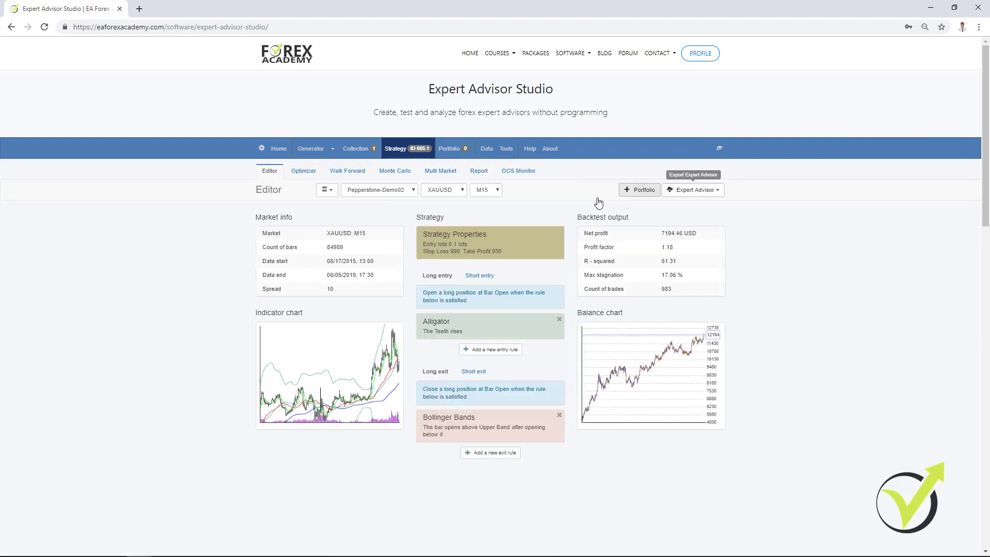
Empty the strategy collection, then load Pepperstone-Demo02 XAUUSD M15 data in the Generator
{"action": "left_click", "coordinate": [367, 153]}
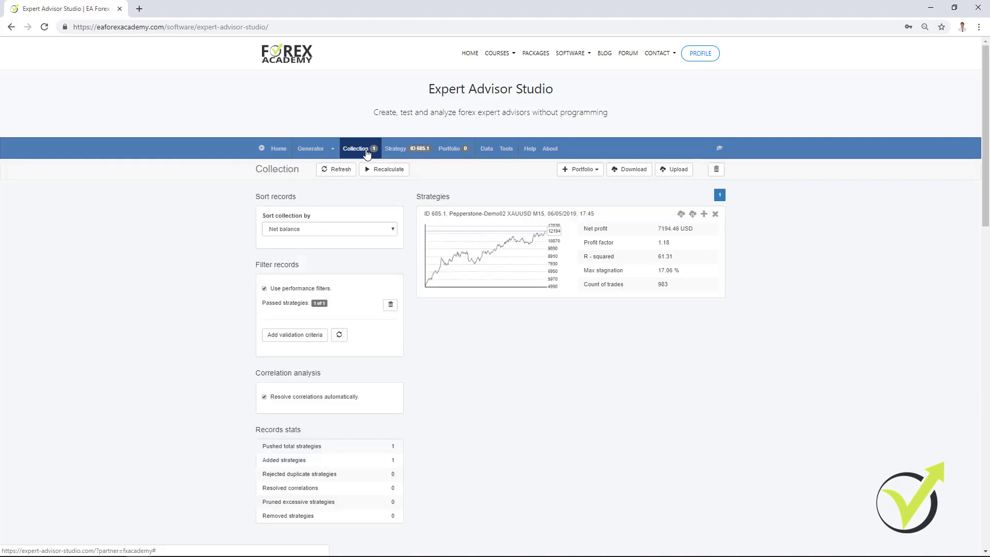
{"action": "left_click", "coordinate": [717, 170]}
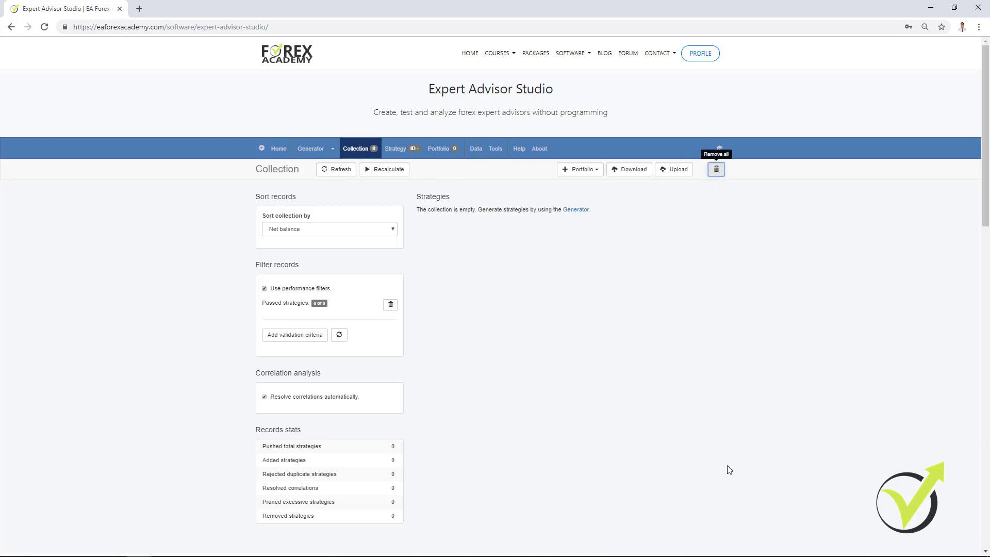
{"action": "left_click", "coordinate": [303, 153]}
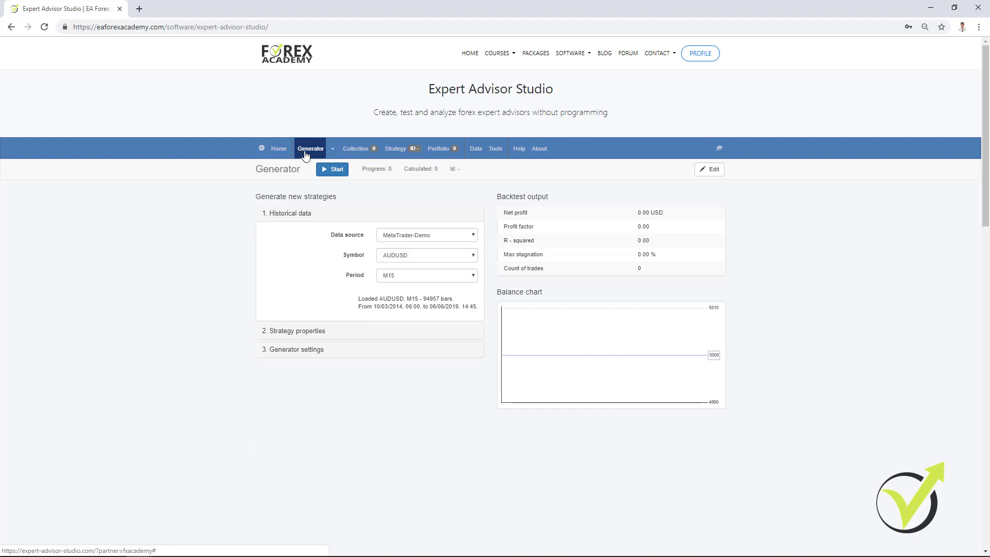
{"action": "left_click", "coordinate": [427, 235]}
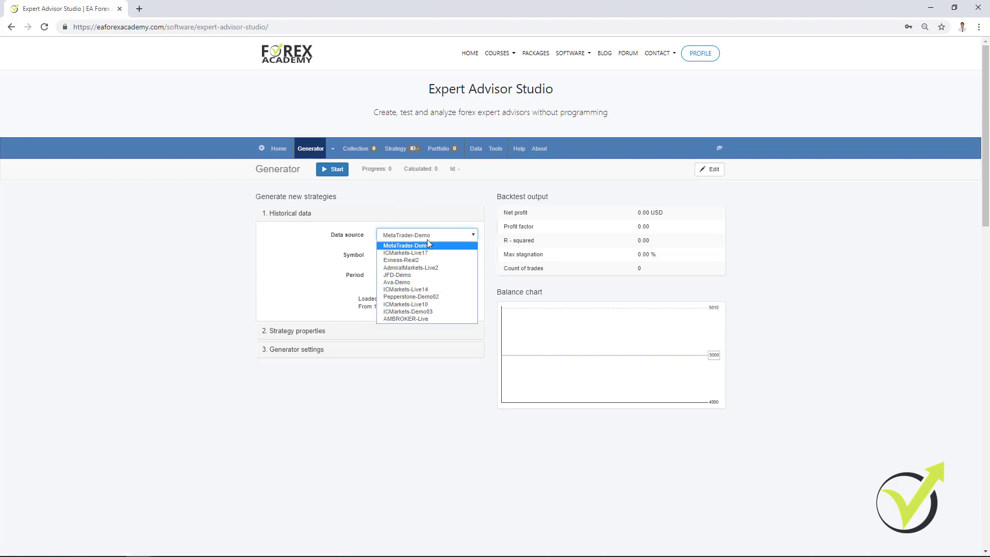
{"action": "left_click", "coordinate": [419, 297]}
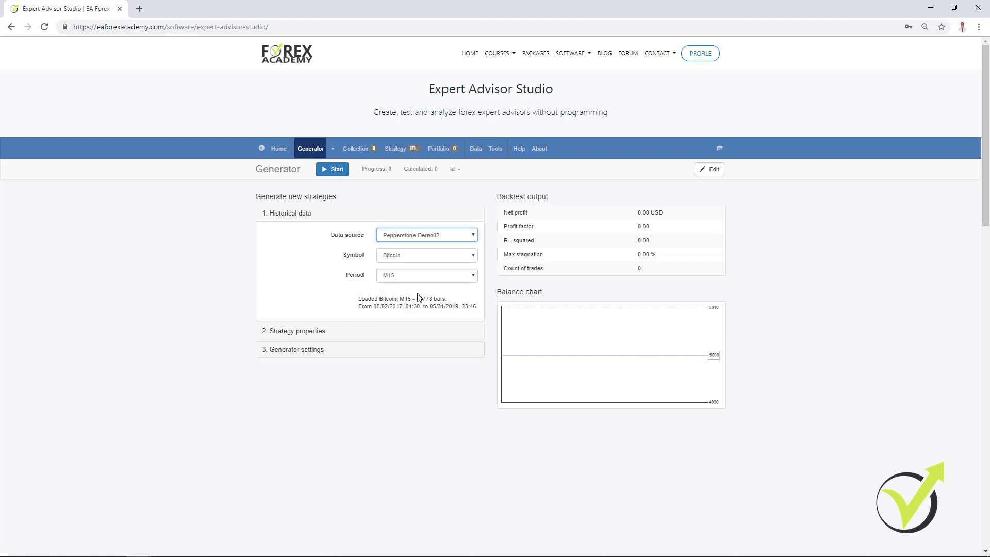
{"action": "left_click", "coordinate": [408, 256]}
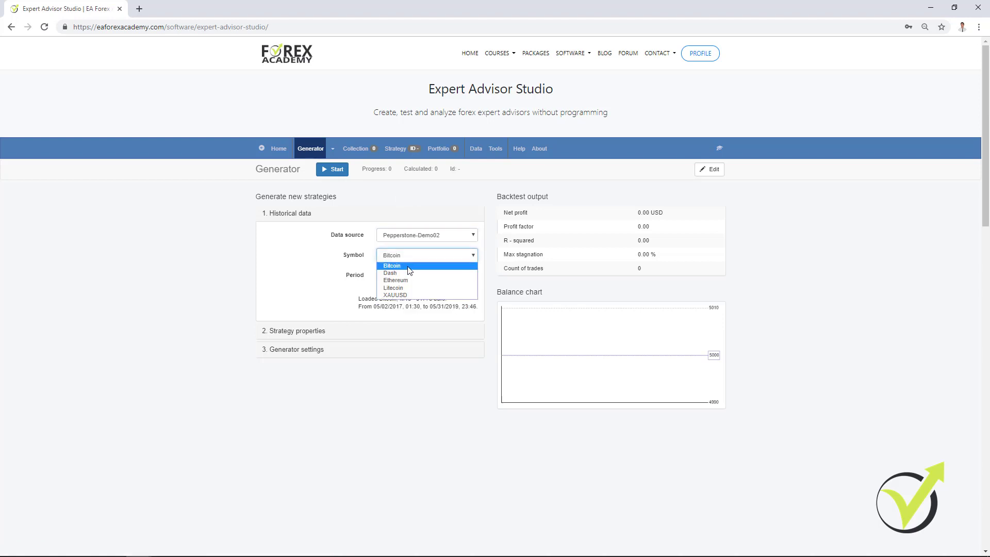
{"action": "left_click", "coordinate": [409, 295]}
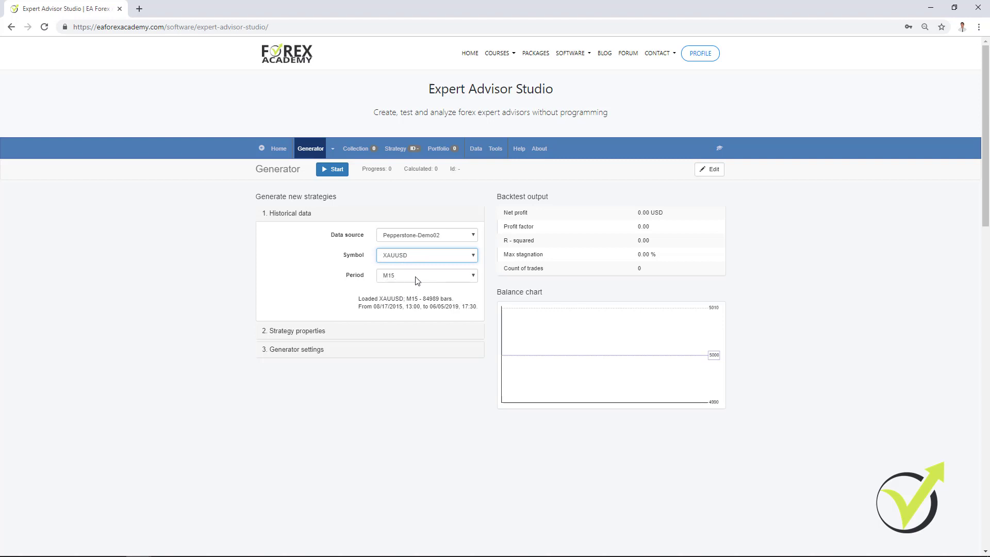
{"action": "left_click", "coordinate": [306, 331]}
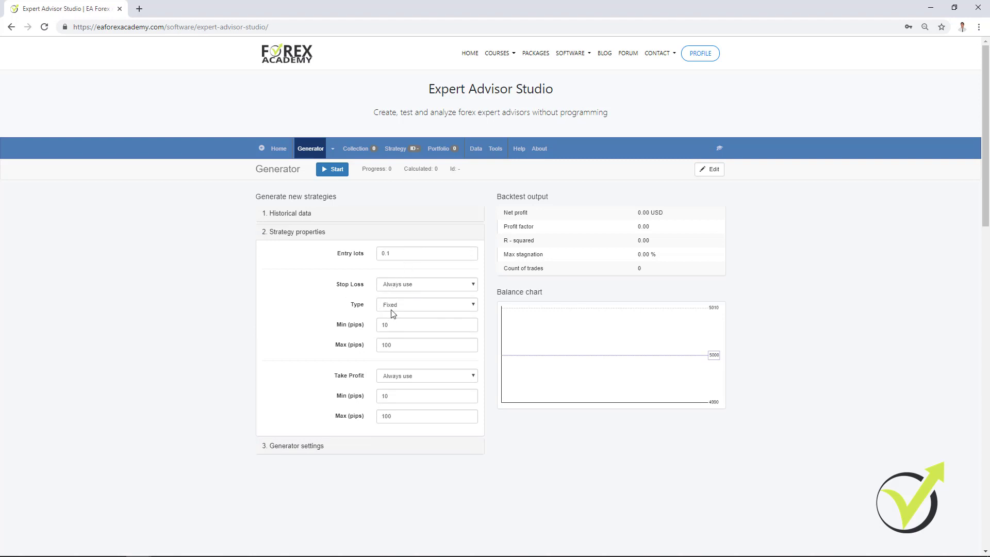
Keep the stop loss type Fixed and set its range to 100–1000 pips
{"action": "left_click", "coordinate": [394, 304]}
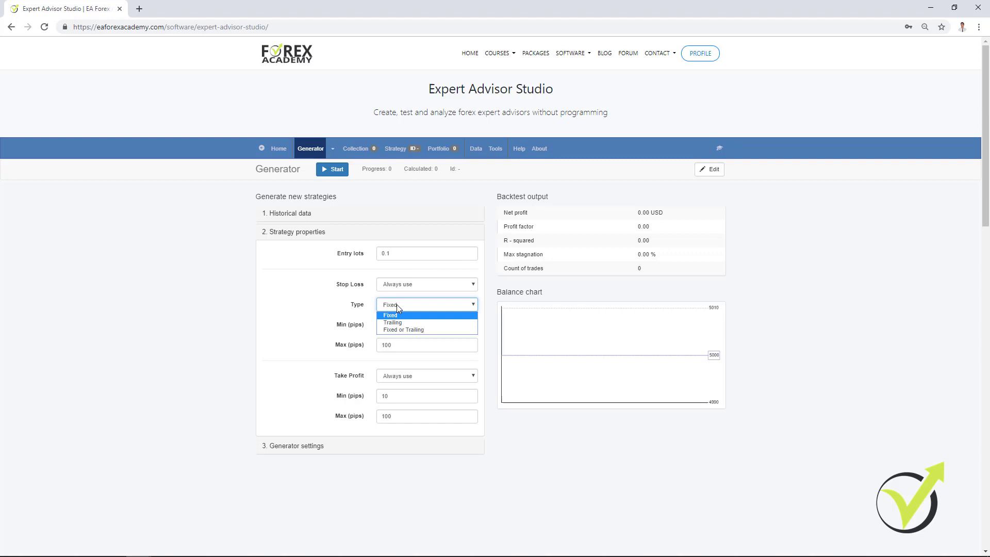
{"action": "left_click", "coordinate": [397, 304]}
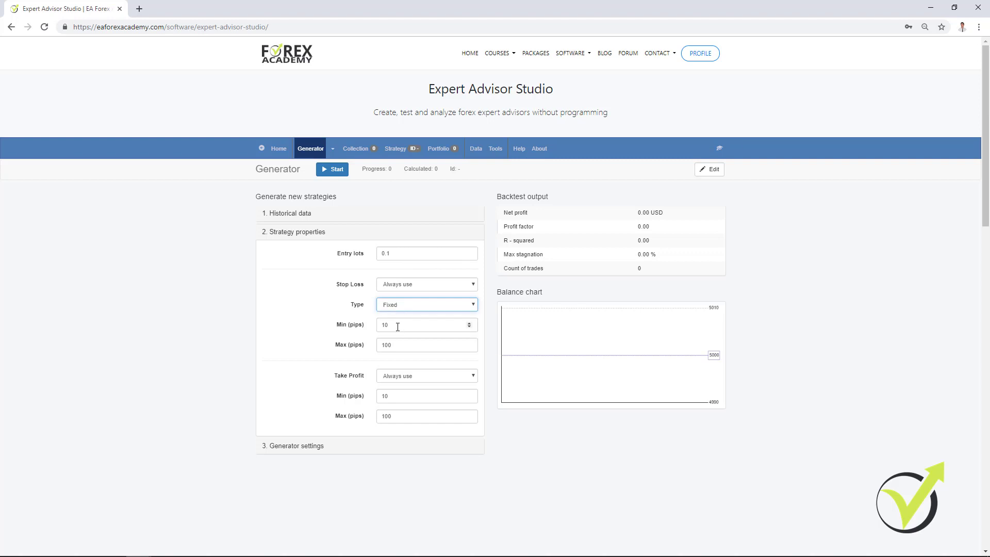
{"action": "left_click", "coordinate": [399, 327]}
{"action": "type", "text": "0"}
{"action": "left_click", "coordinate": [410, 345]}
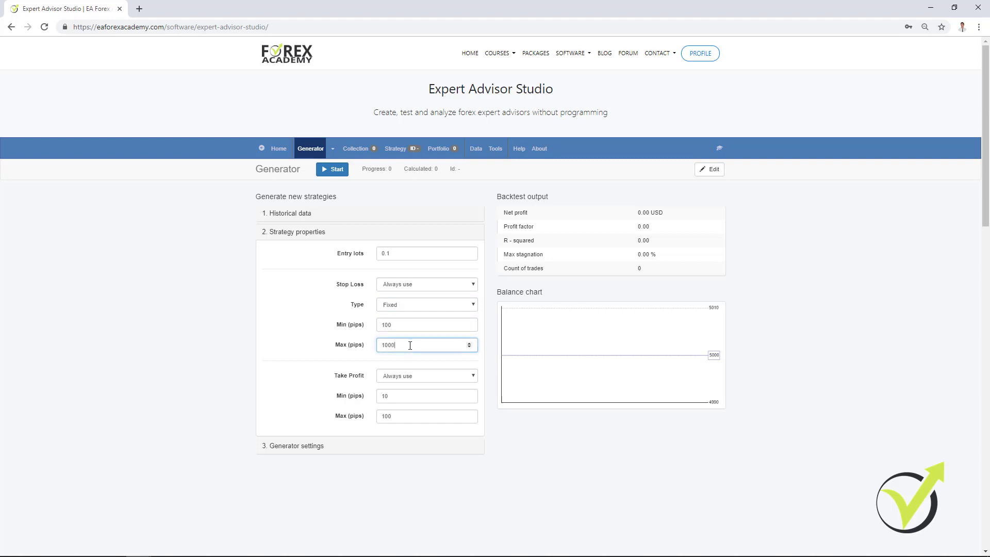
{"action": "left_click_drag", "start_coordinate": [390, 326], "coordinate": [382, 345]}
Set the take-profit range to 100–1000 pips
{"action": "left_click", "coordinate": [405, 396]}
{"action": "type", "text": "0"}
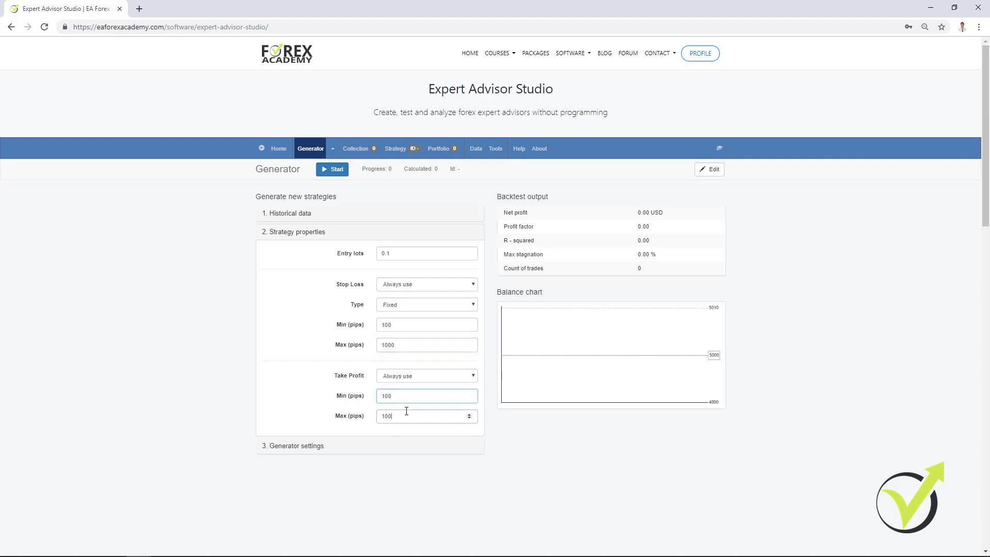
{"action": "left_click", "coordinate": [406, 416]}
Finish the take-profit maximum, set 300 working minutes and 20 % OOS, then start generating
{"action": "type", "text": "0"}
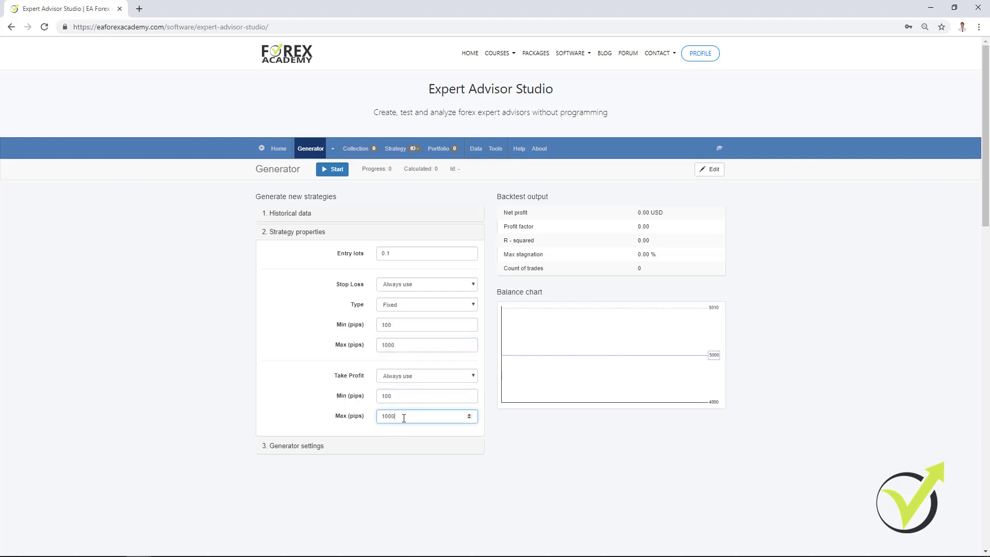
{"action": "left_click", "coordinate": [317, 448]}
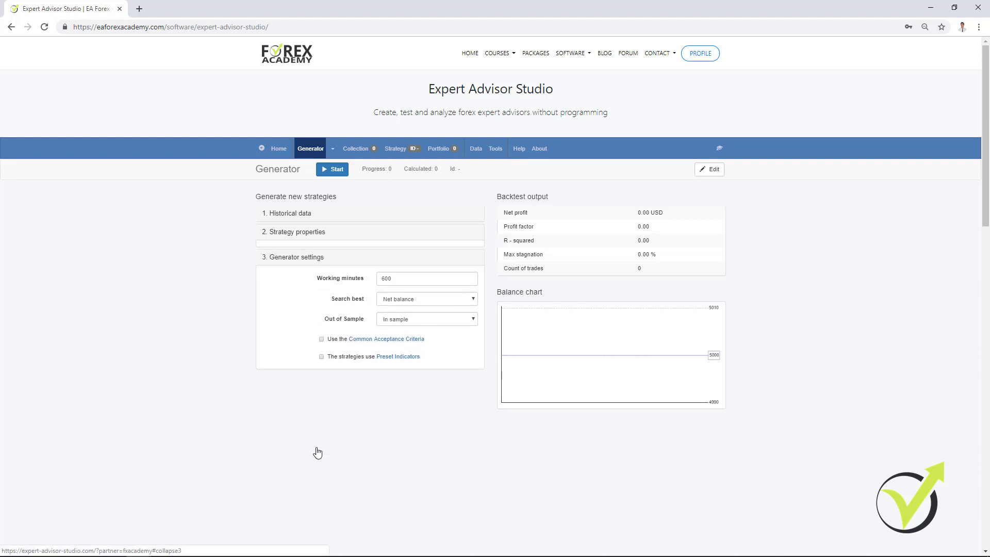
{"action": "double_click", "coordinate": [405, 272]}
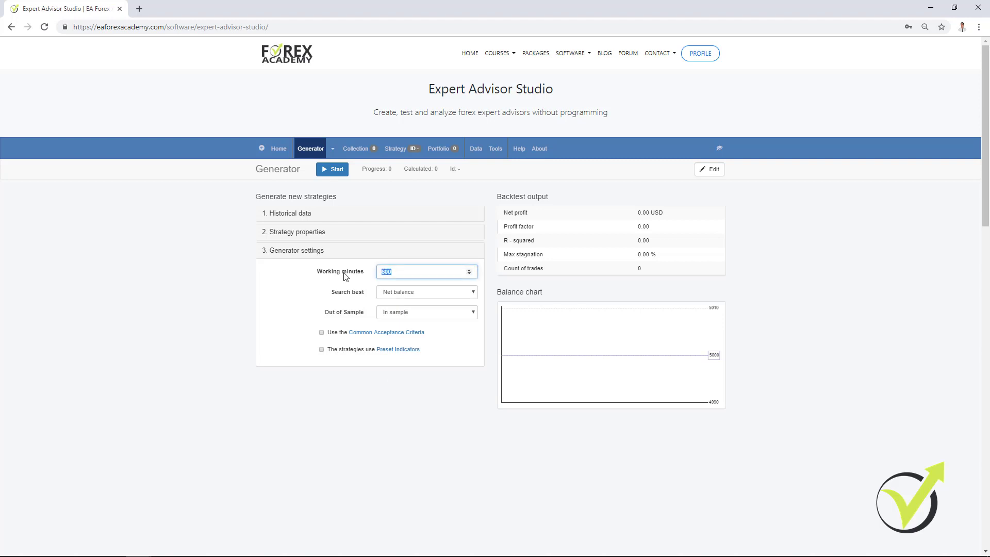
{"action": "type", "text": "300"}
{"action": "left_click", "coordinate": [437, 313]}
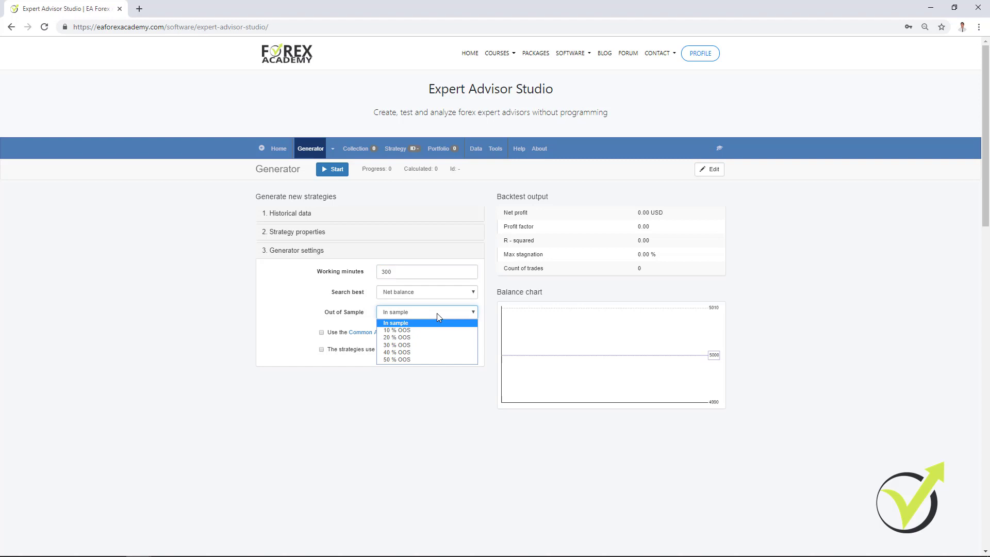
{"action": "left_click", "coordinate": [446, 338]}
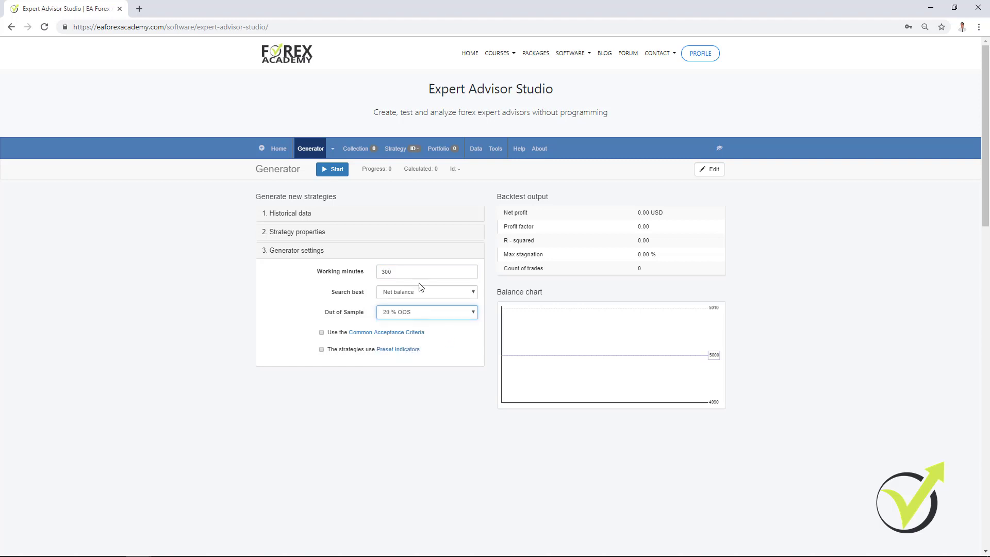
{"action": "left_click", "coordinate": [346, 175]}
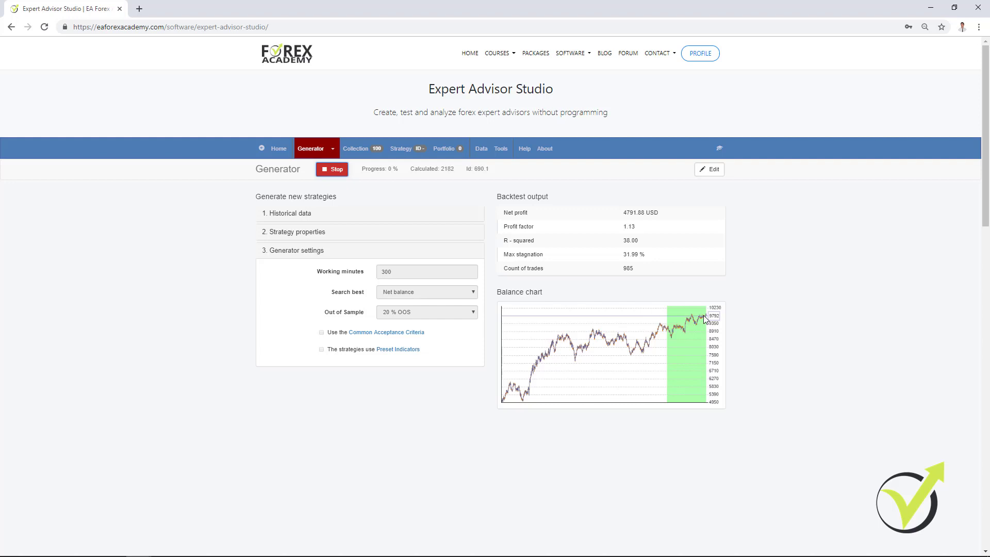
Load collected strategy 832.1 and view its in-sample versus out-of-sample results in OOS Monitor
{"action": "left_click", "coordinate": [359, 149]}
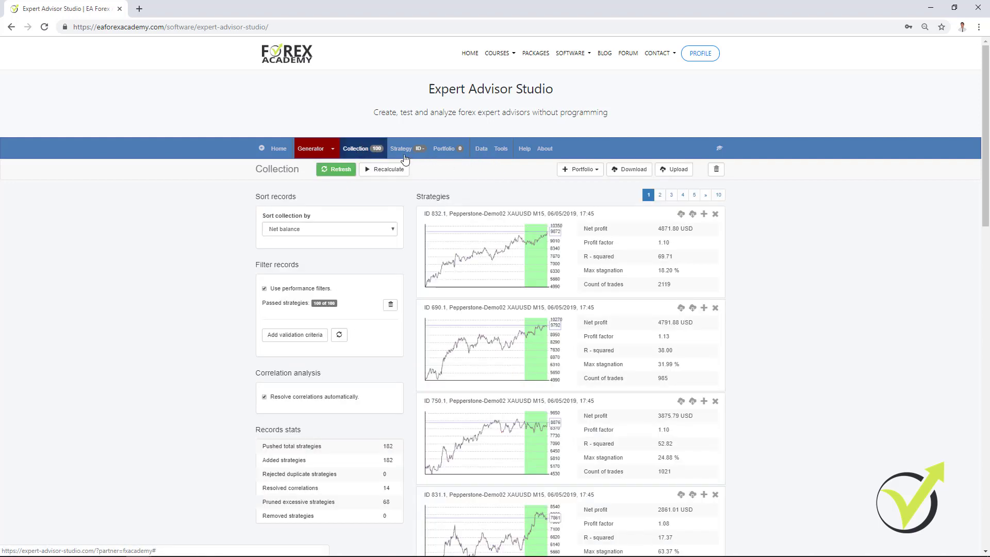
{"action": "left_click", "coordinate": [506, 264]}
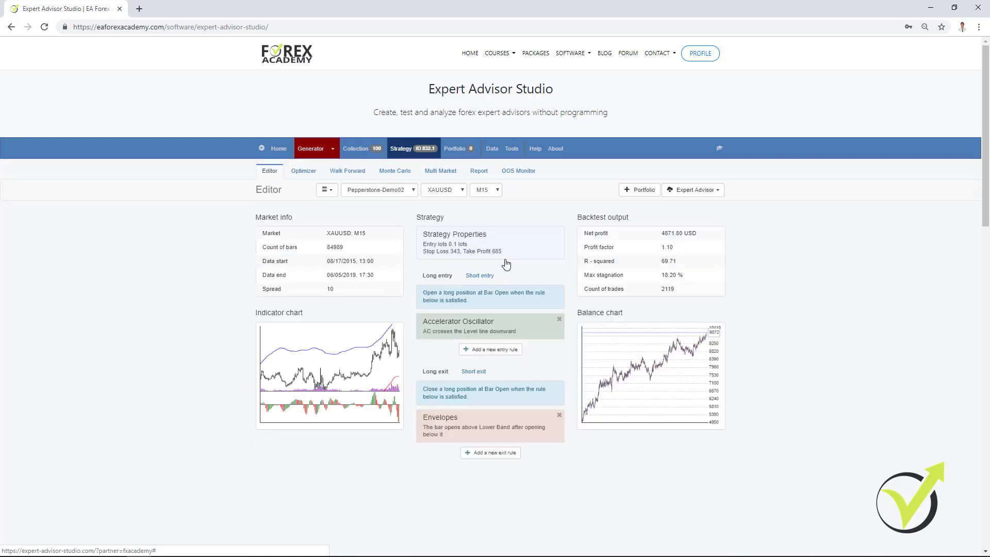
{"action": "left_click", "coordinate": [516, 176]}
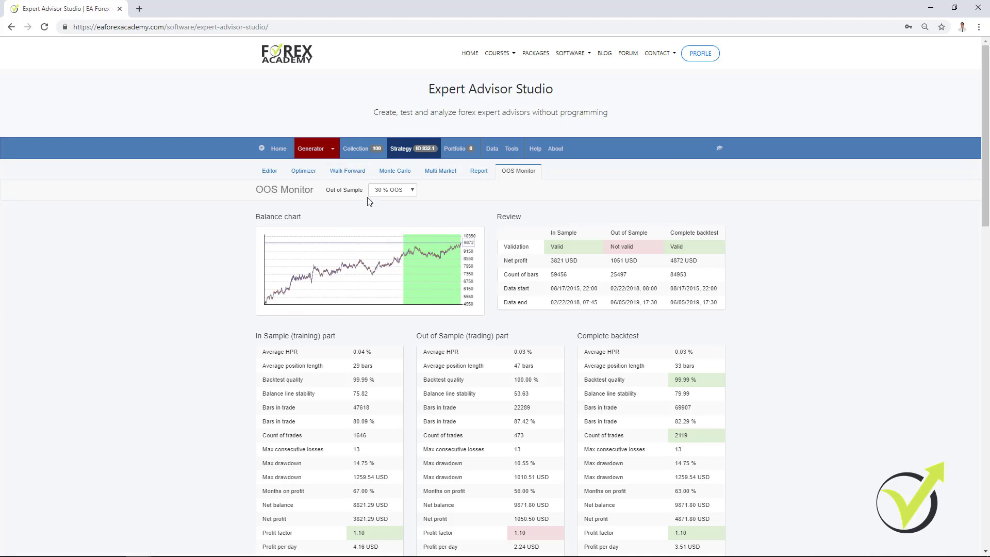
Browse the updated strategy collection, then remove all strategies from it
{"action": "left_click", "coordinate": [310, 149]}
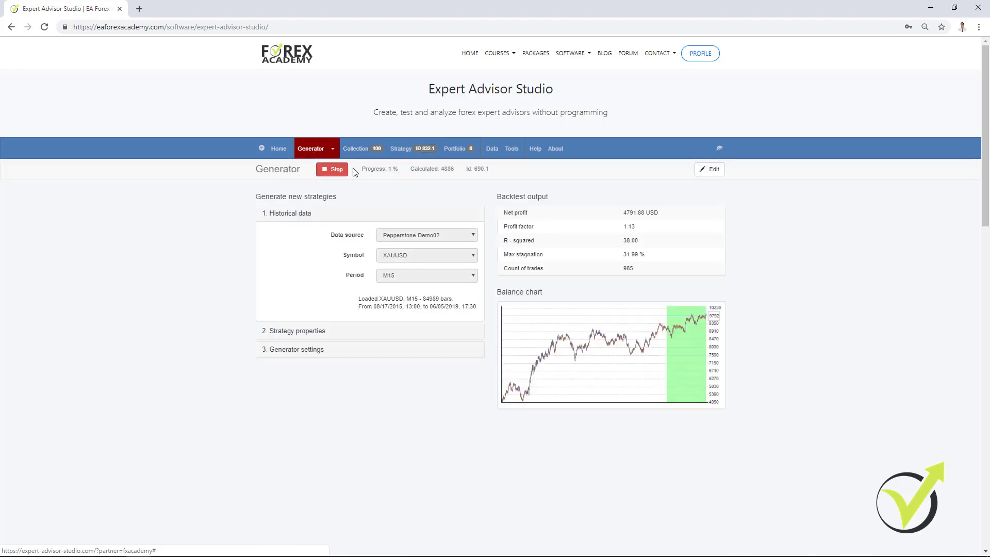
{"action": "left_click", "coordinate": [334, 168]}
{"action": "left_click", "coordinate": [380, 154]}
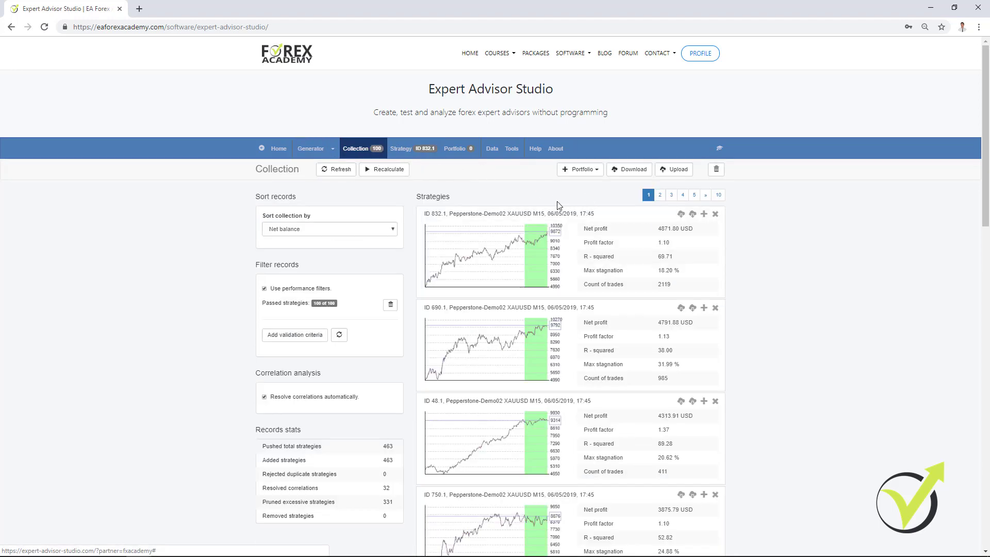
{"action": "scroll", "coordinate": [557, 480], "scroll_direction": "down", "scroll_amount": 5}
{"action": "scroll", "coordinate": [544, 477], "scroll_direction": "down", "scroll_amount": 4}
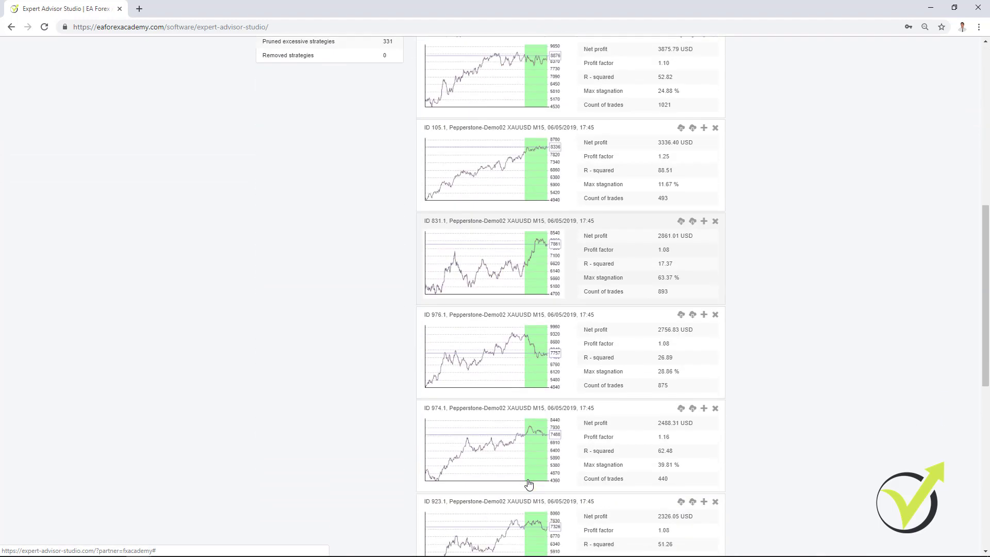
{"action": "scroll", "coordinate": [531, 479], "scroll_direction": "up", "scroll_amount": 4}
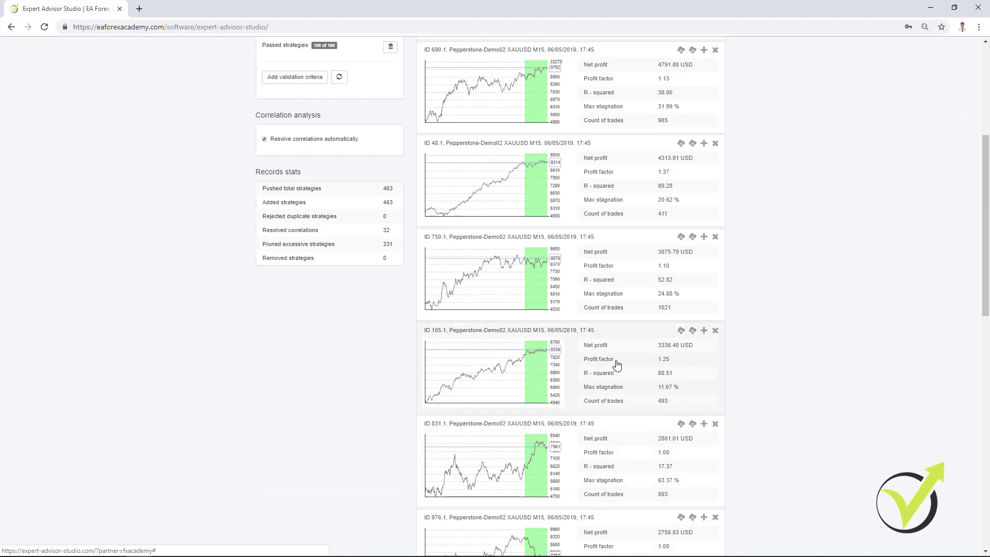
{"action": "scroll", "coordinate": [619, 366], "scroll_direction": "up", "scroll_amount": 4}
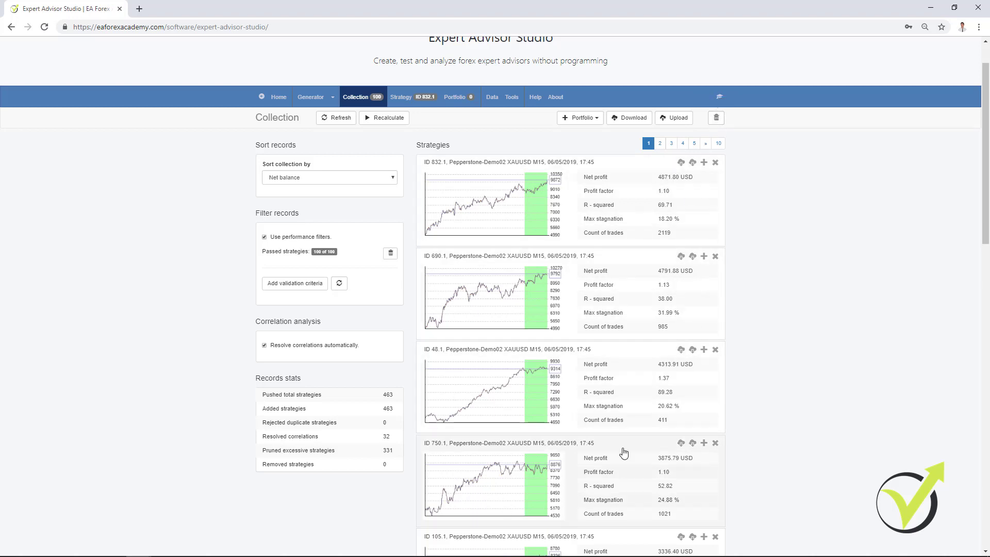
{"action": "scroll", "coordinate": [626, 453], "scroll_direction": "down", "scroll_amount": 3}
{"action": "scroll", "coordinate": [740, 419], "scroll_direction": "up", "scroll_amount": 4}
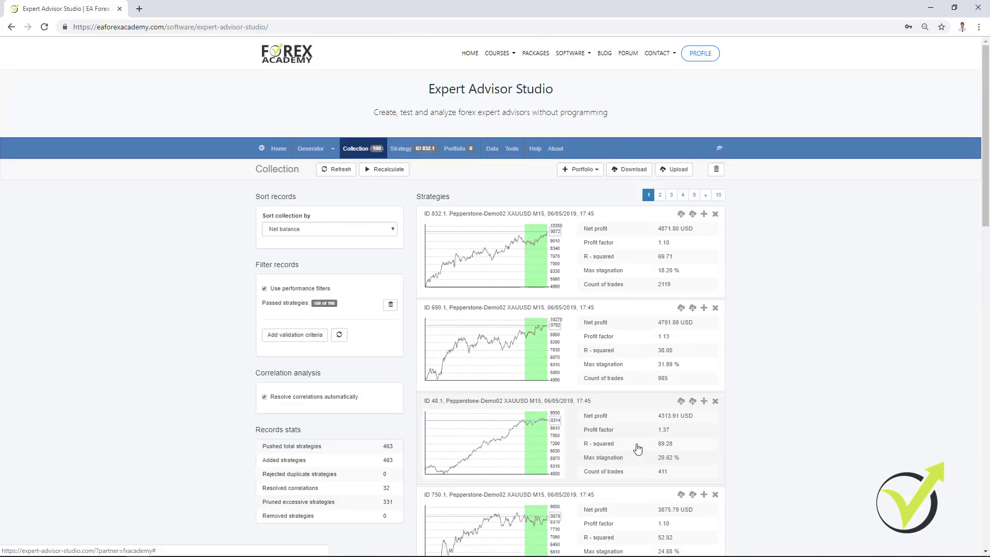
{"action": "left_click", "coordinate": [716, 172]}
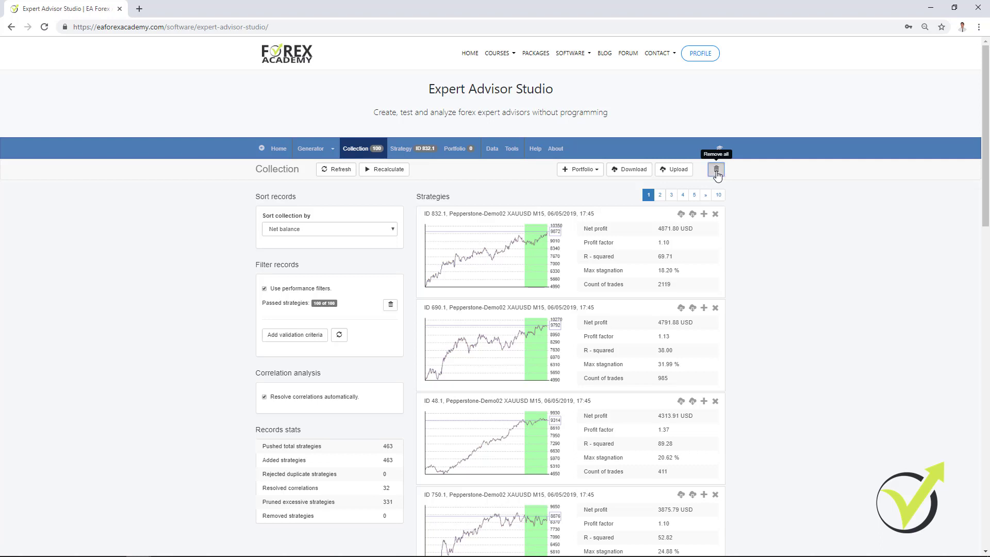
Switch the generator mode to Reactor
{"action": "left_click", "coordinate": [319, 151]}
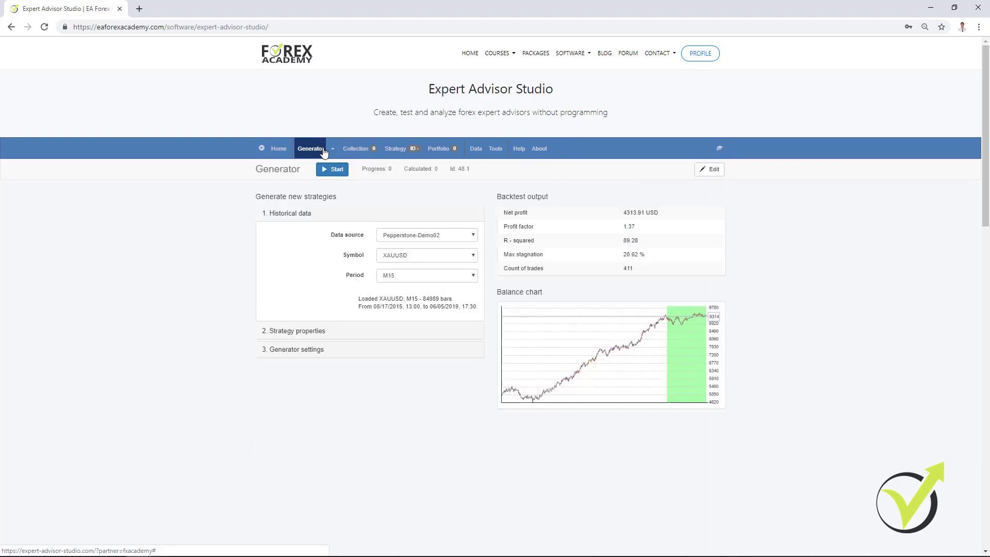
{"action": "left_click", "coordinate": [333, 151]}
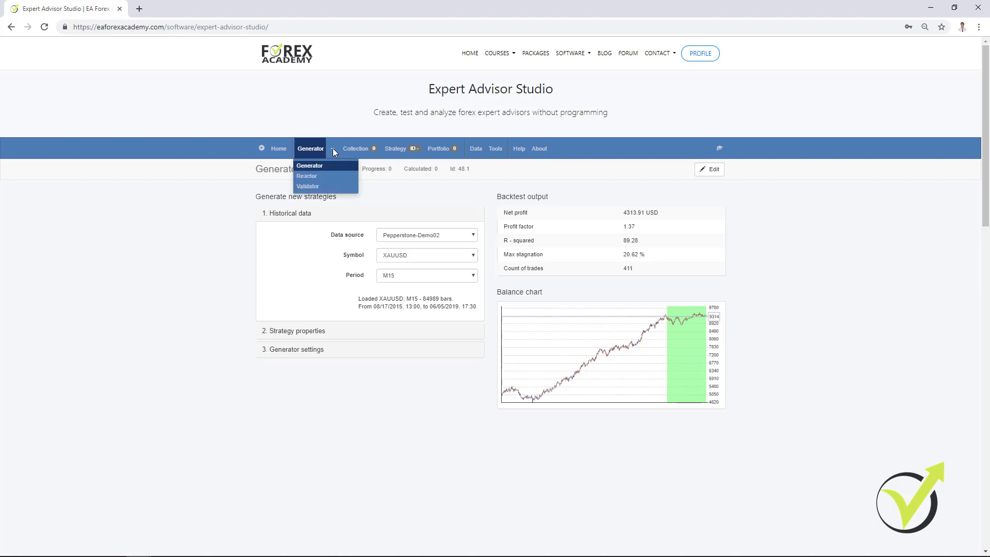
{"action": "left_click", "coordinate": [312, 177]}
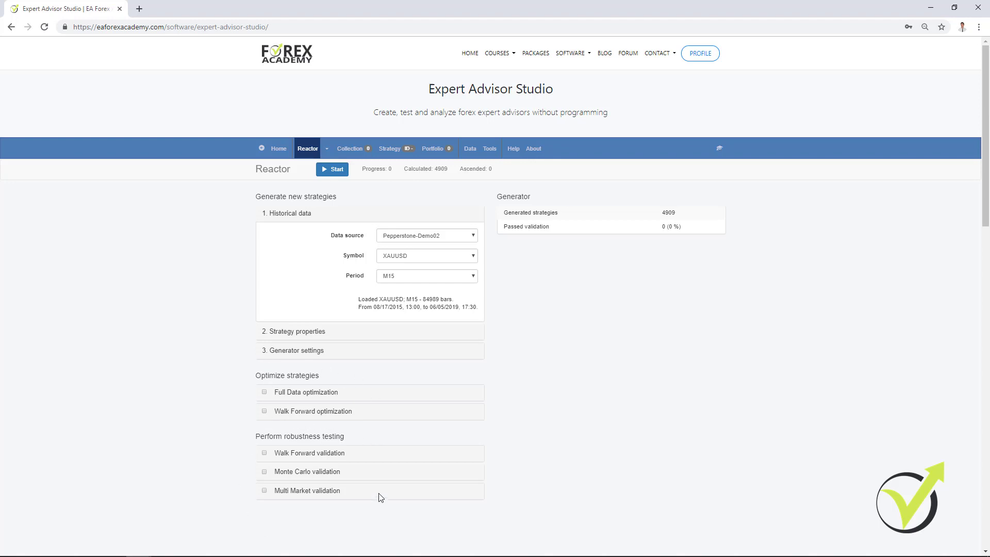
Tick Use the Common Acceptance Criteria in generator settings and open its criteria page
{"action": "left_click", "coordinate": [309, 338]}
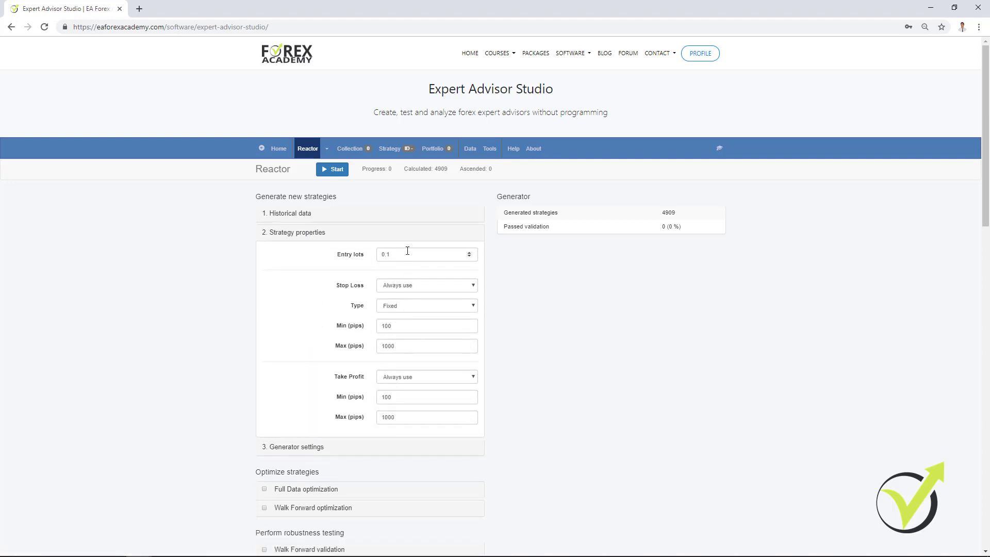
{"action": "left_click", "coordinate": [298, 448]}
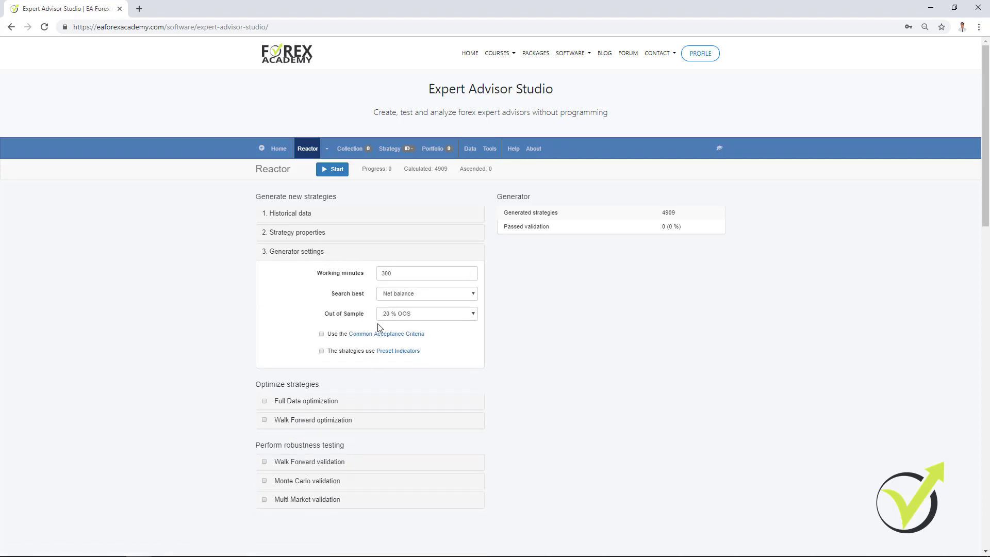
{"action": "left_click", "coordinate": [321, 334]}
{"action": "left_click", "coordinate": [390, 336]}
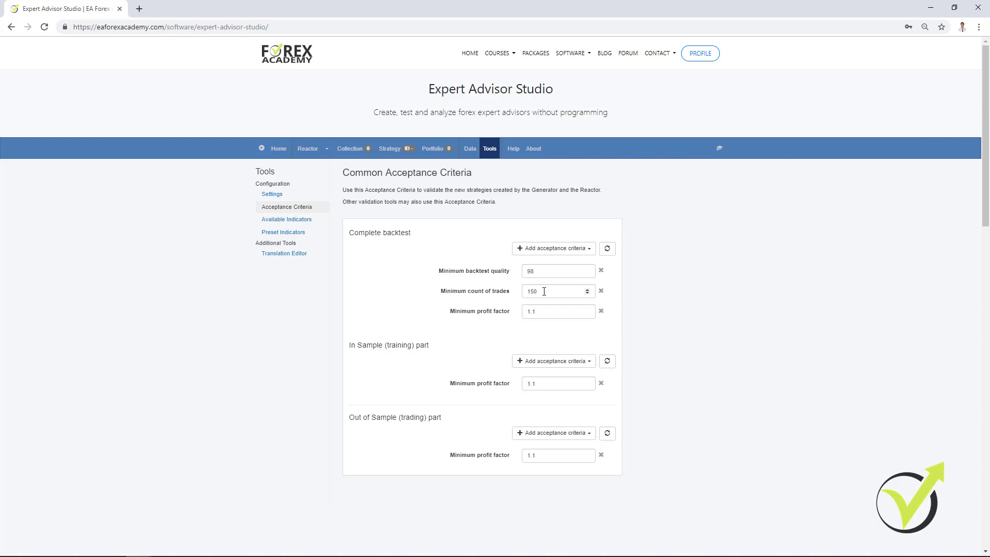
Set the complete-backtest minimum trade count to 500 and minimum profit factor to 1.2
{"action": "double_click", "coordinate": [544, 291]}
{"action": "type", "text": "50"}
{"action": "left_click", "coordinate": [543, 315]}
{"action": "left_click", "coordinate": [588, 309]}
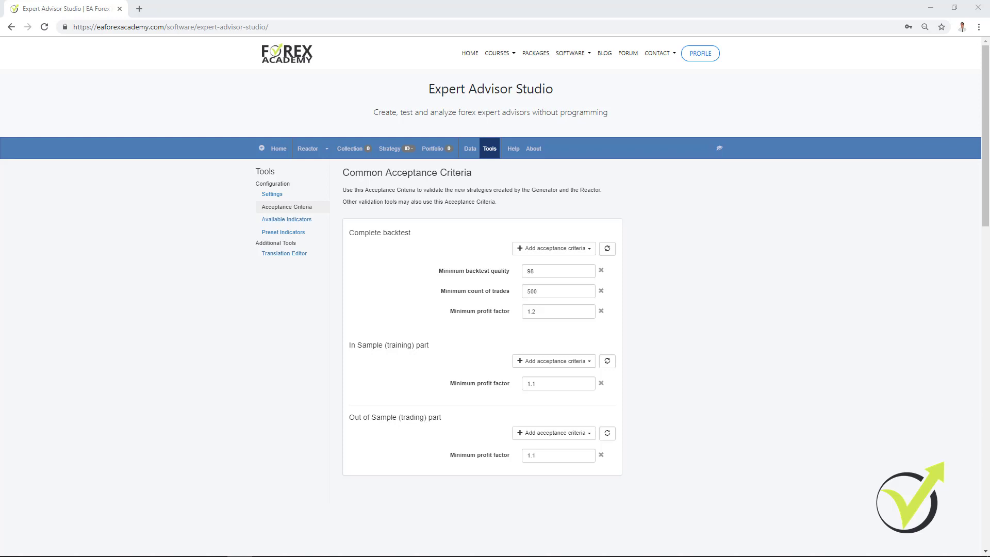
In the Reactor, tick Monte Carlo validation and set Validated tests to 80 %
{"action": "left_click", "coordinate": [306, 152]}
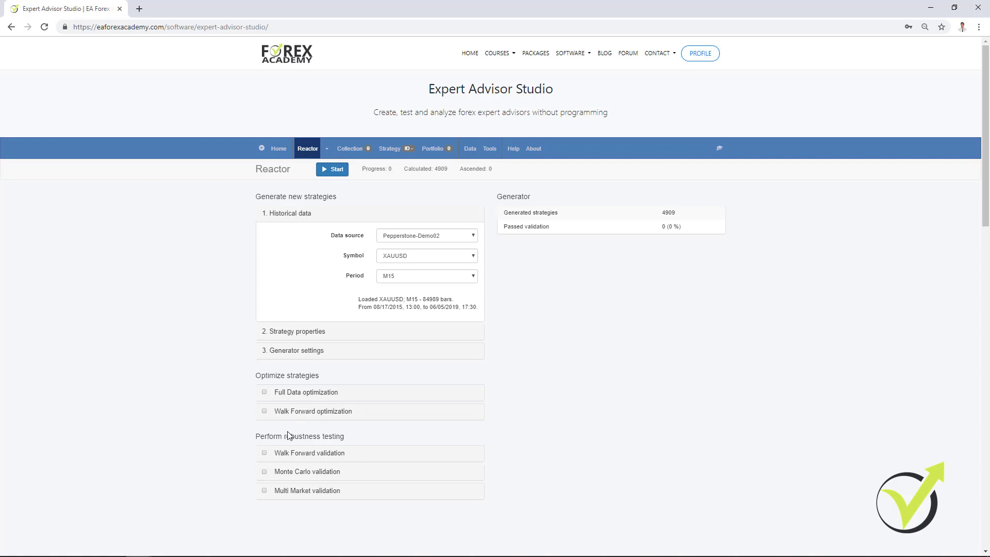
{"action": "left_click", "coordinate": [265, 472]}
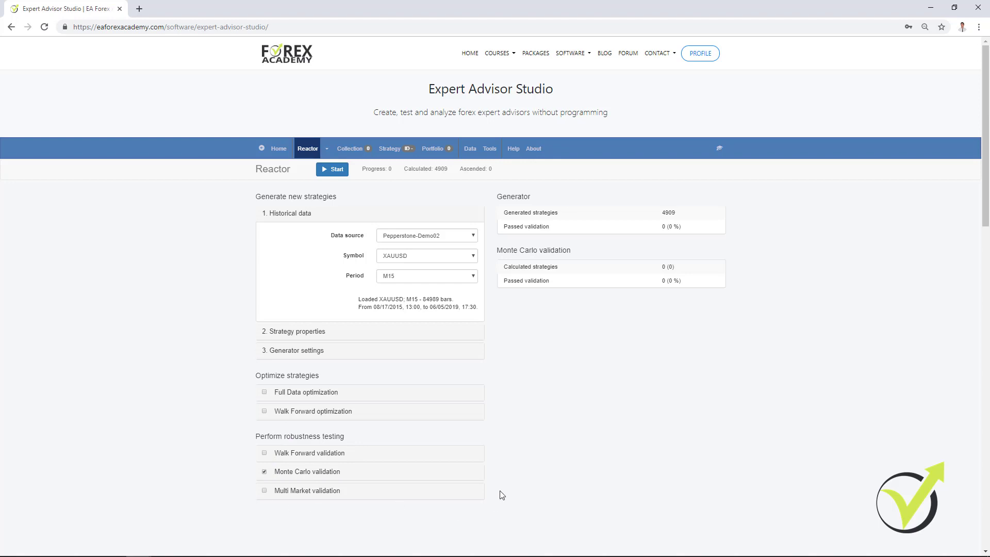
{"action": "left_click", "coordinate": [332, 472]}
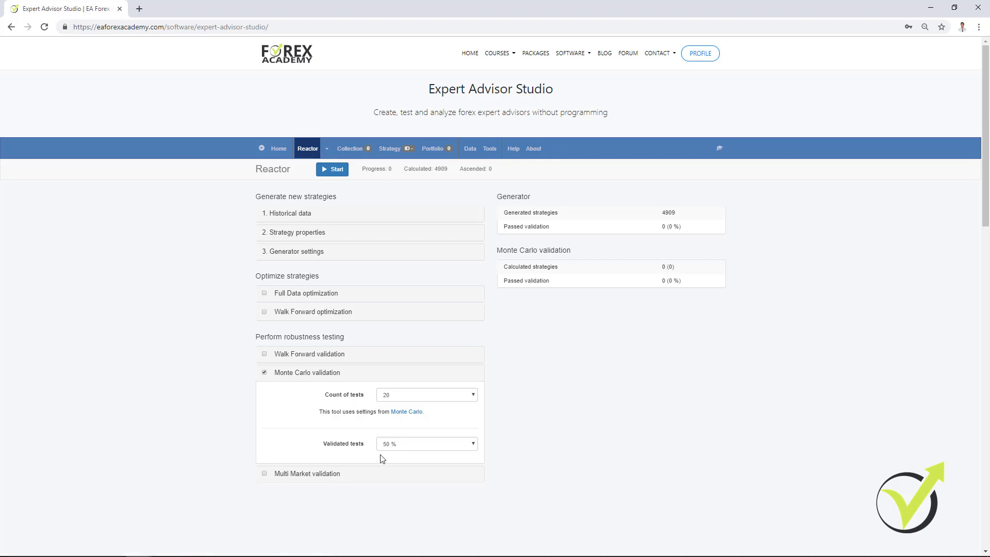
{"action": "left_click", "coordinate": [427, 447]}
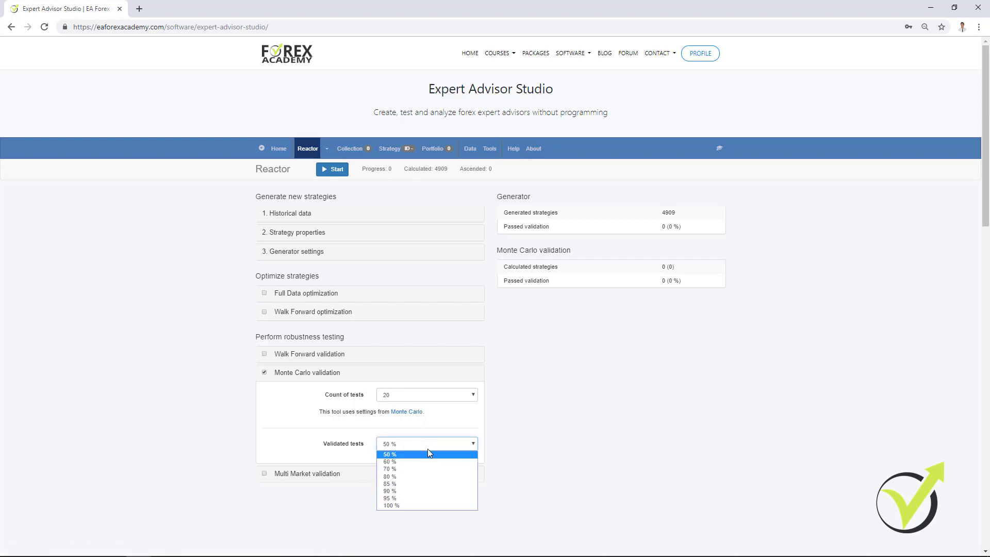
{"action": "left_click", "coordinate": [434, 476]}
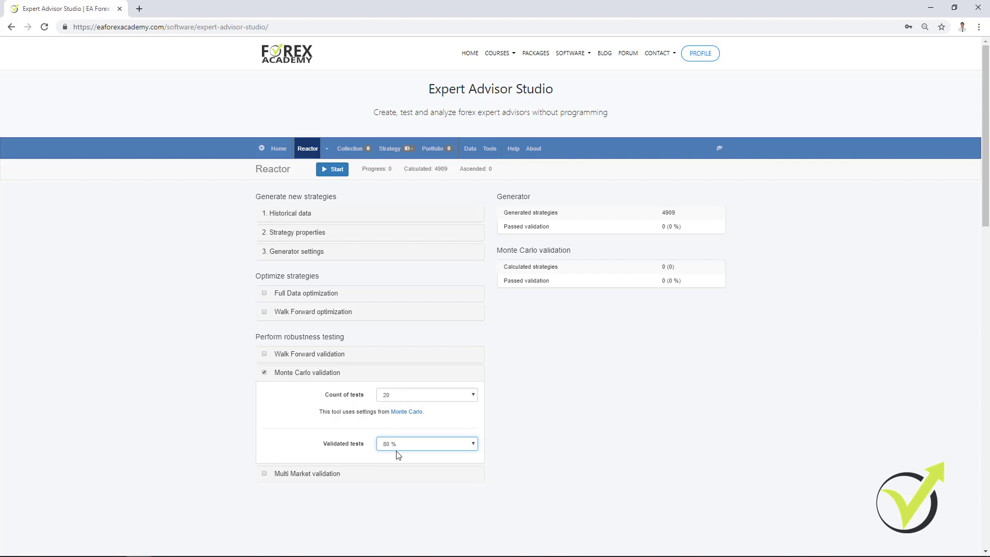
Follow the Monte Carlo link to the Strategy > Monte Carlo simulation page
{"action": "left_click", "coordinate": [413, 414]}
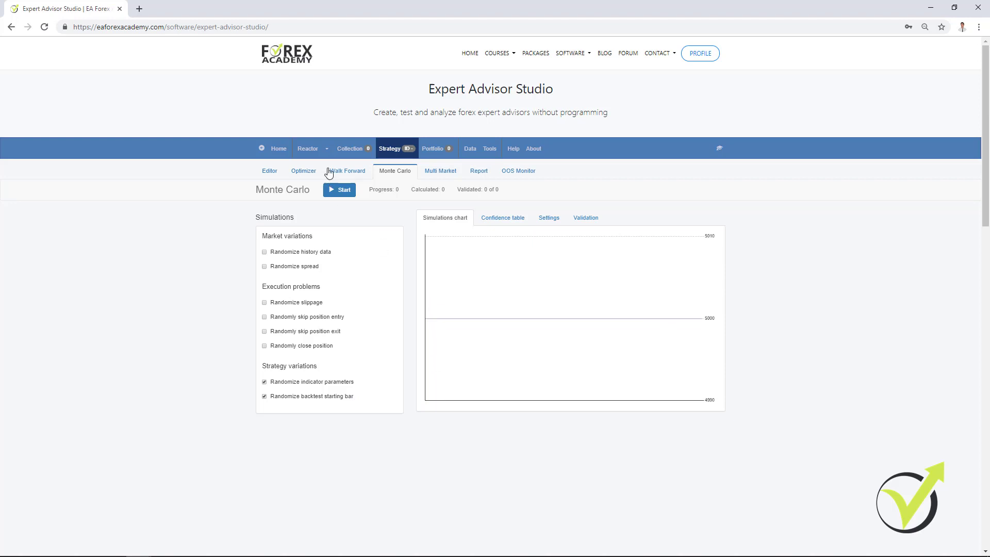
Start the Reactor, then open the Common Acceptance Criteria page from its generator settings
{"action": "left_click", "coordinate": [315, 149]}
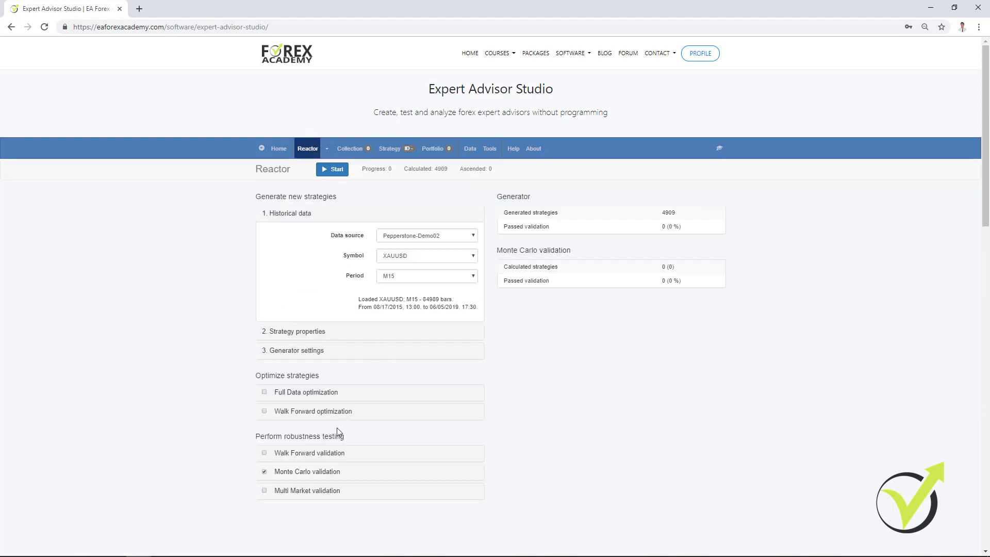
{"action": "left_click", "coordinate": [339, 175]}
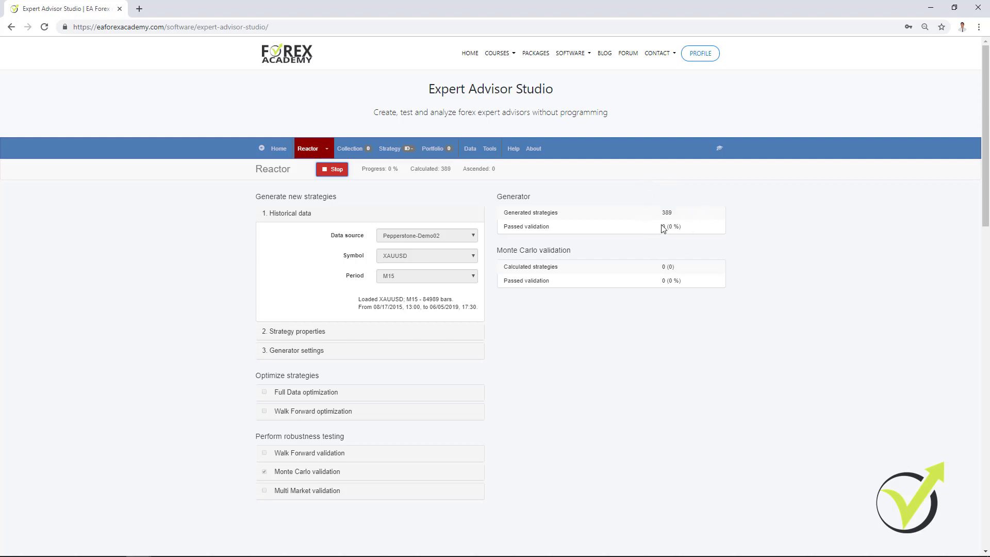
{"action": "left_click", "coordinate": [289, 352]}
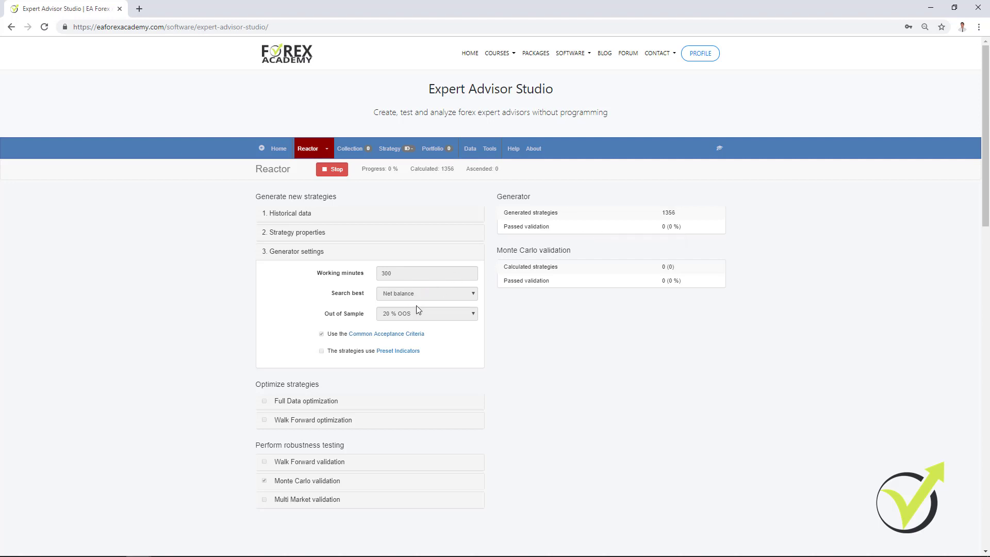
{"action": "left_click", "coordinate": [401, 334]}
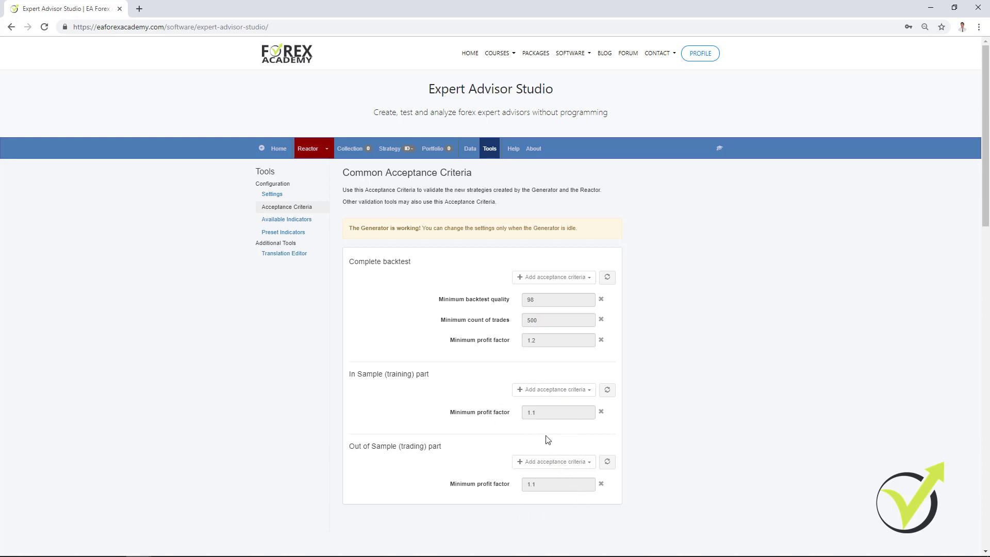
Go back to the Reactor and expand 3. Generator settings
{"action": "left_click", "coordinate": [308, 150]}
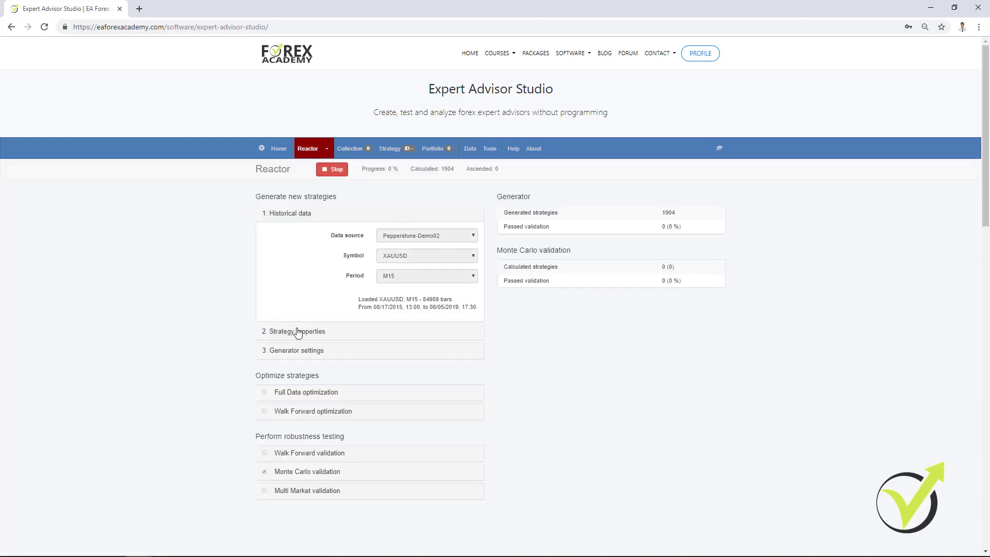
{"action": "left_click", "coordinate": [312, 357]}
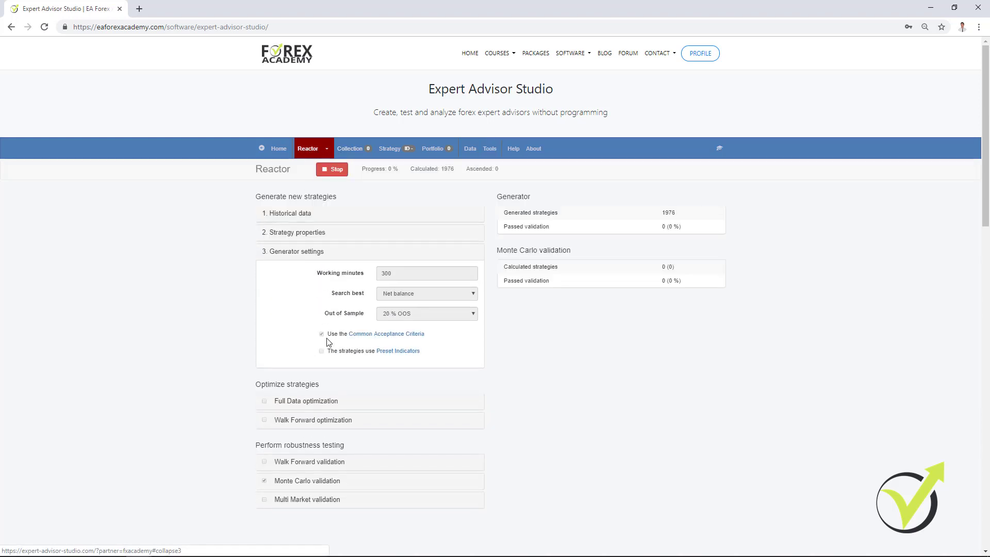